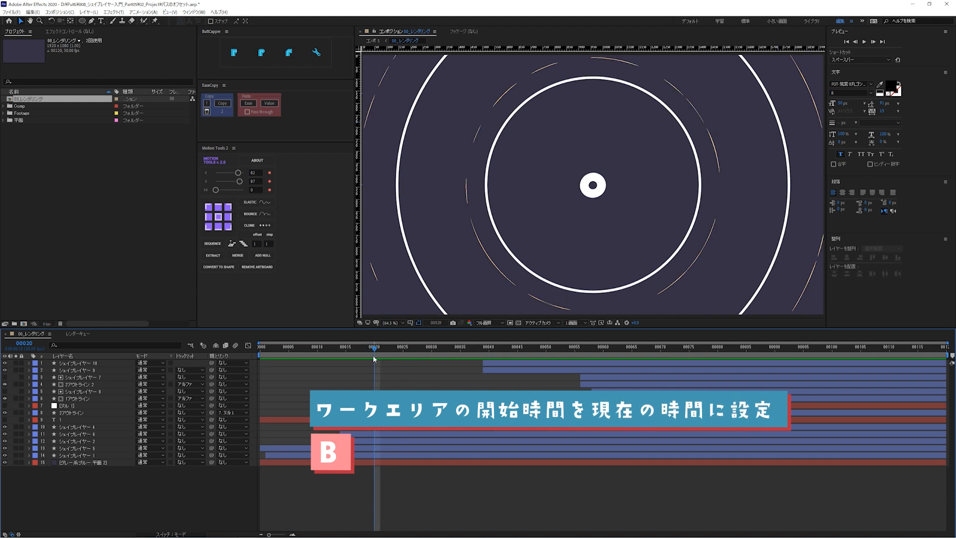
Set the work area to run from frame 00020 to frame 00104 and slide it about 4 frames earlier.
{"action": "left_click_drag", "start_coordinate": [411, 348], "coordinate": [854, 352]}
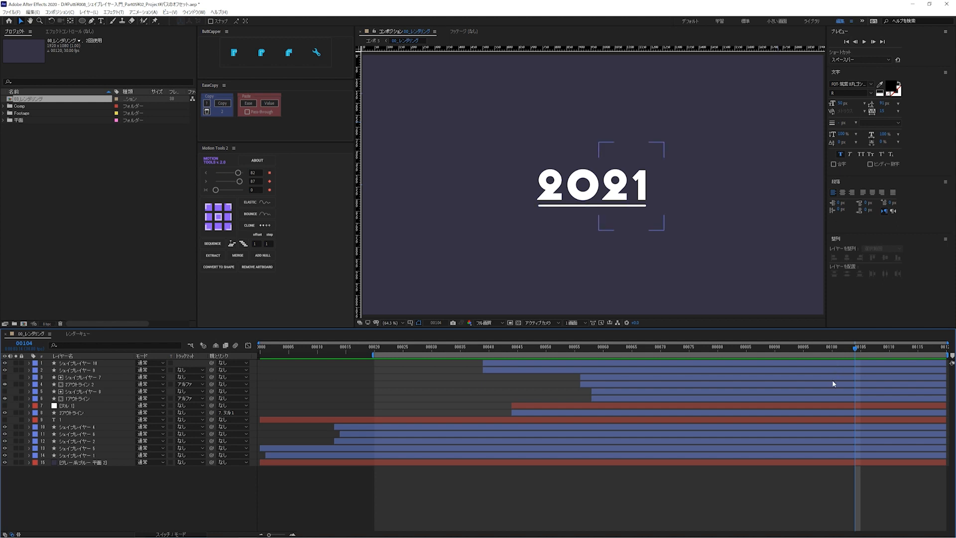
{"action": "key", "text": "n"}
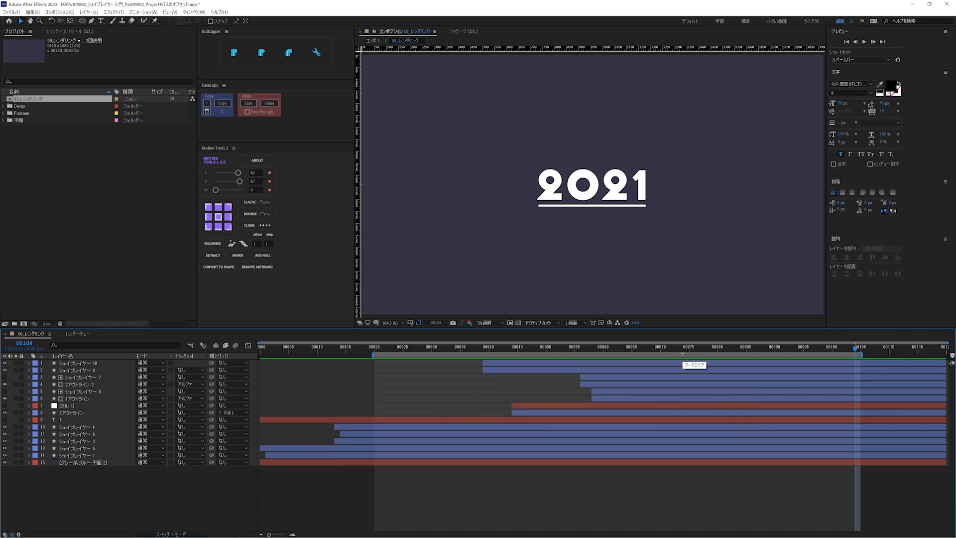
{"action": "left_click_drag", "start_coordinate": [682, 354], "coordinate": [659, 355]}
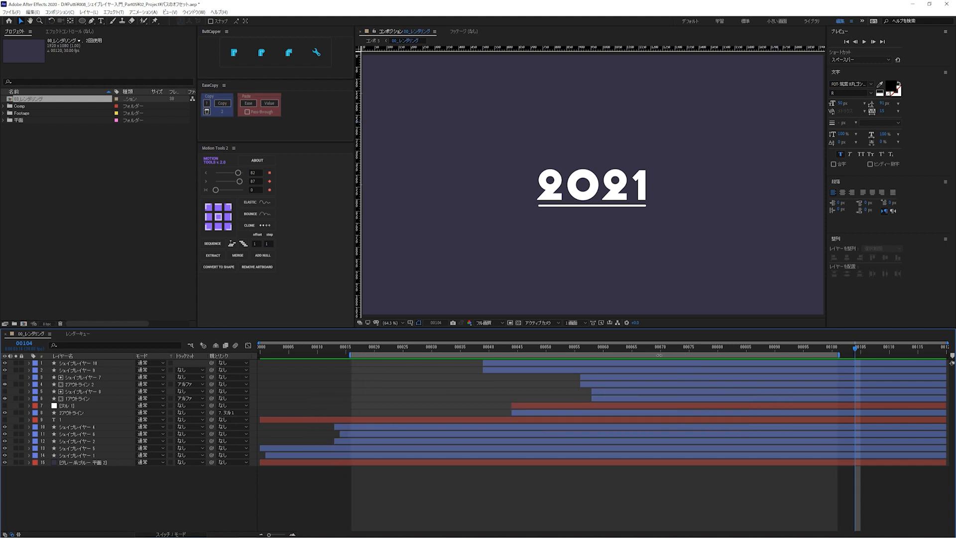
Reset the work area to the full composition length and add the 00_レンダリング composition to the render queue.
{"action": "double_click", "coordinate": [597, 355]}
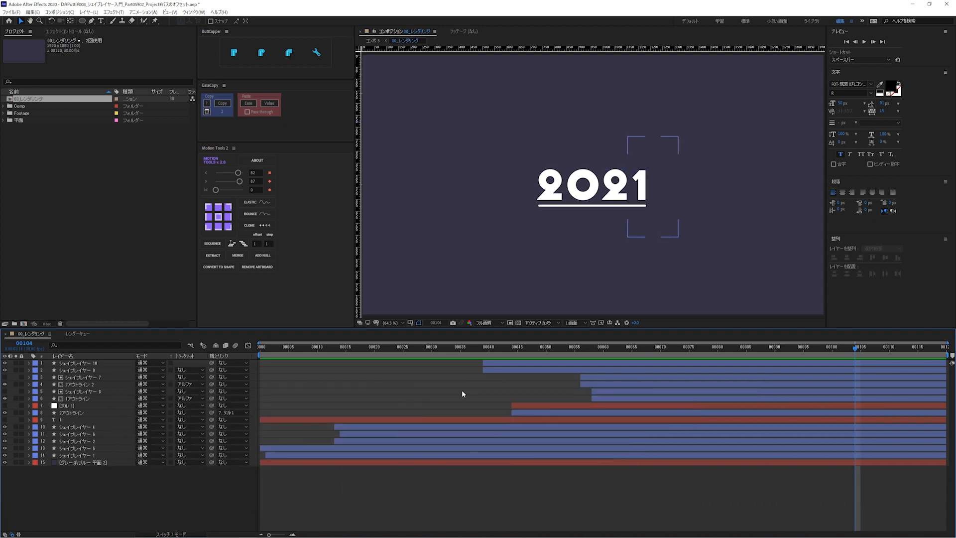
{"action": "left_click", "coordinate": [32, 98]}
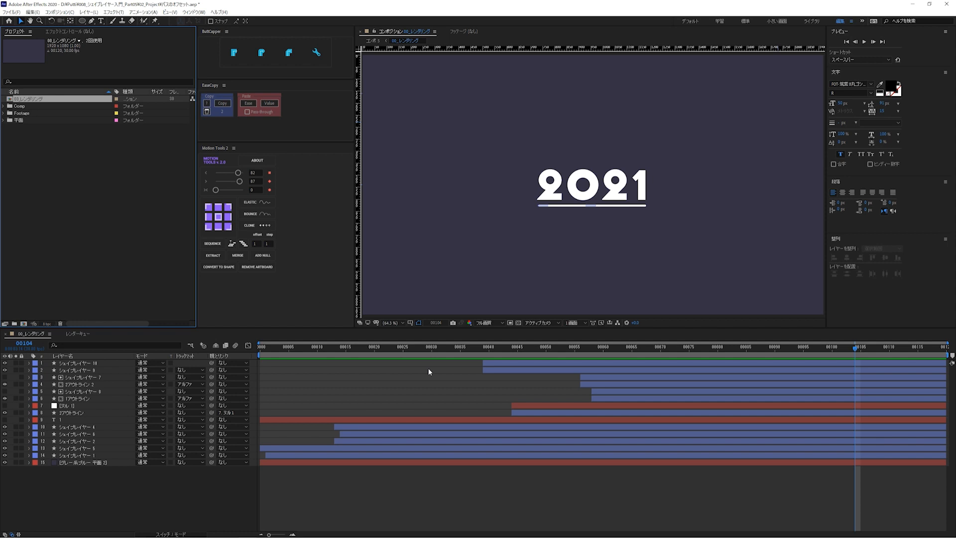
{"action": "key", "text": "ctrl+m"}
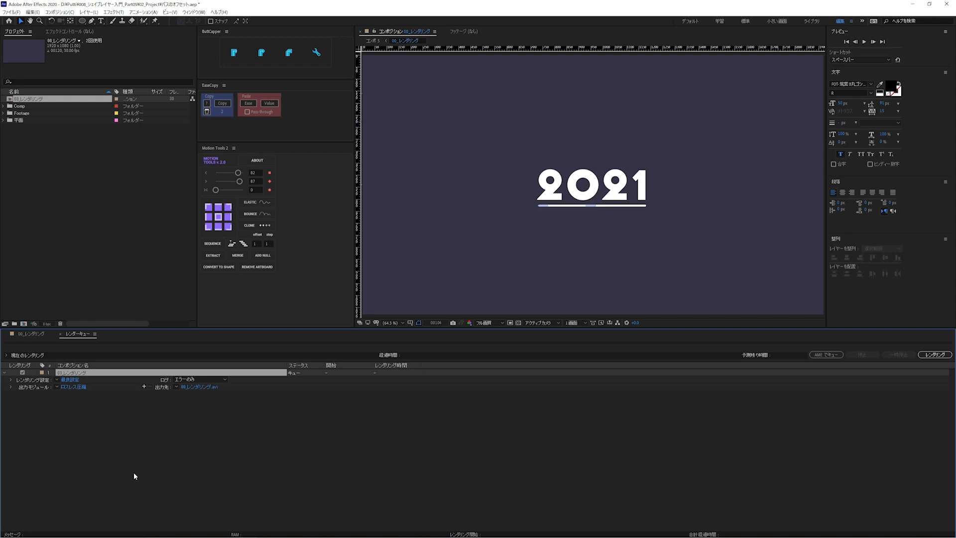
Set the queued composition's output module to QuickTime format with the Apple ProRes 422 HQ video codec.
{"action": "left_click", "coordinate": [74, 387]}
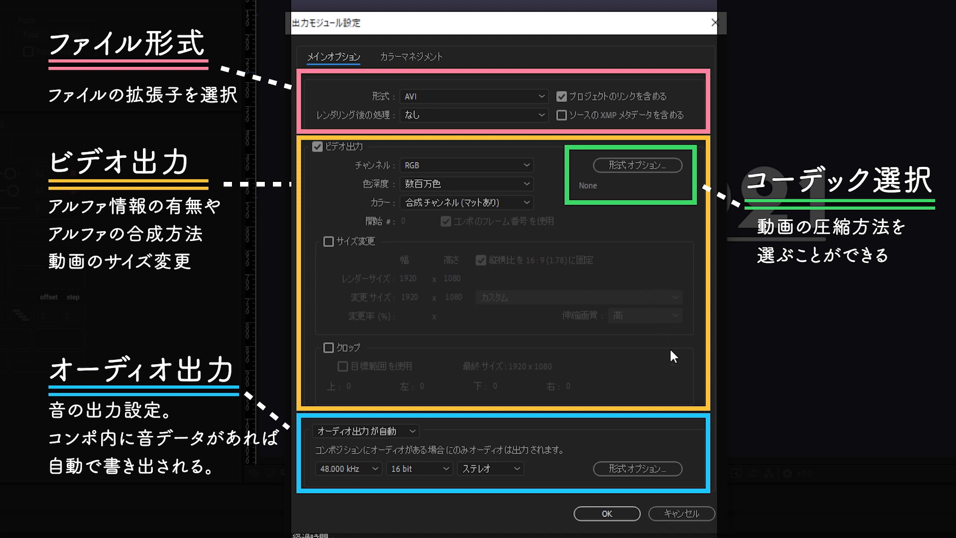
{"action": "left_click", "coordinate": [536, 100]}
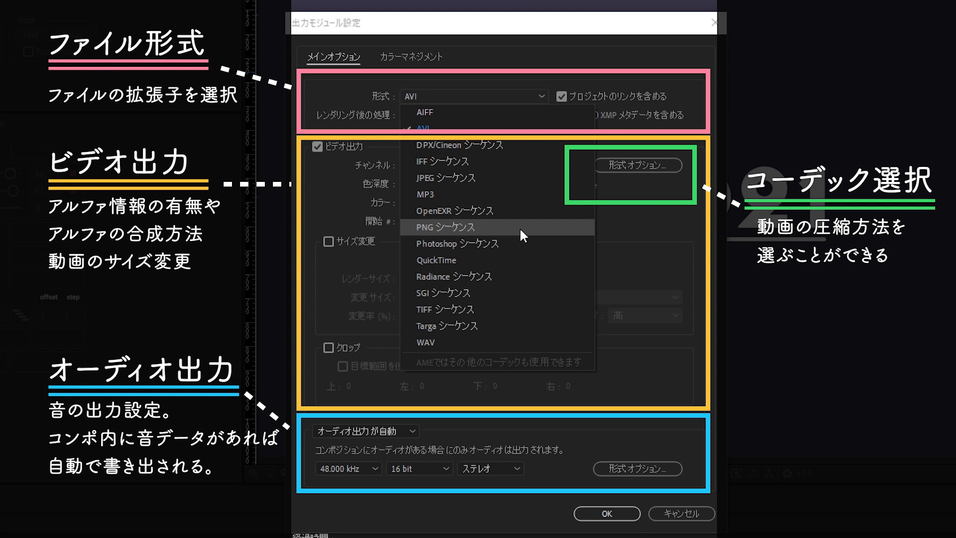
{"action": "left_click", "coordinate": [540, 259]}
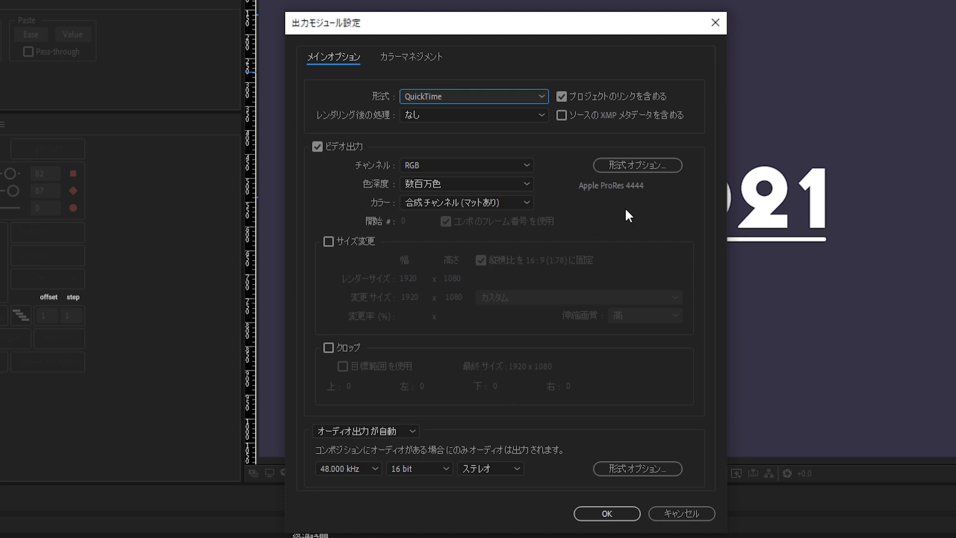
{"action": "left_click", "coordinate": [652, 168]}
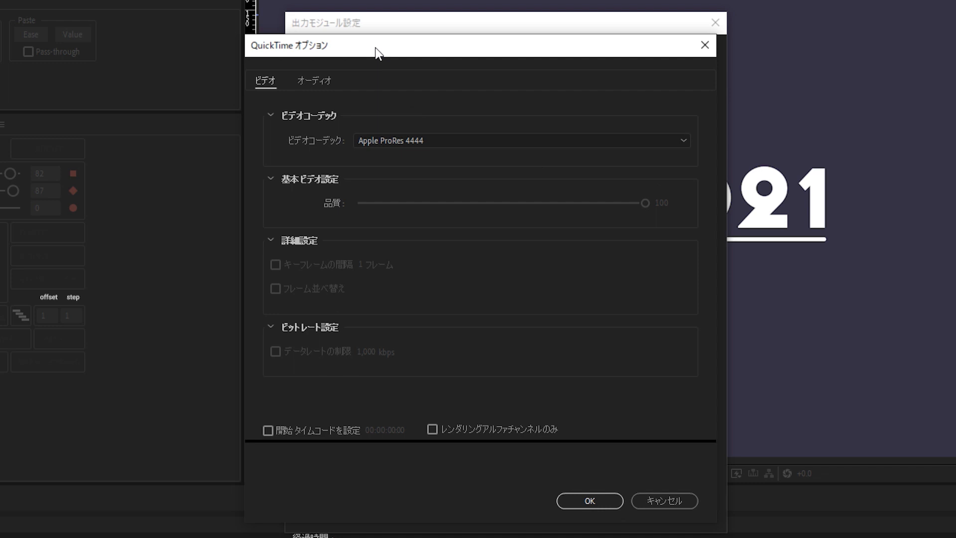
{"action": "left_click", "coordinate": [499, 141]}
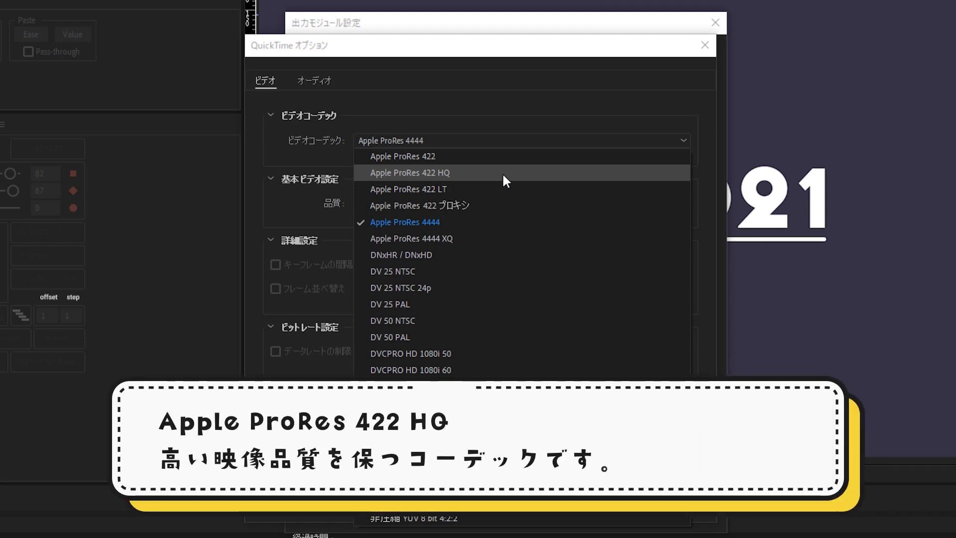
{"action": "left_click", "coordinate": [501, 172]}
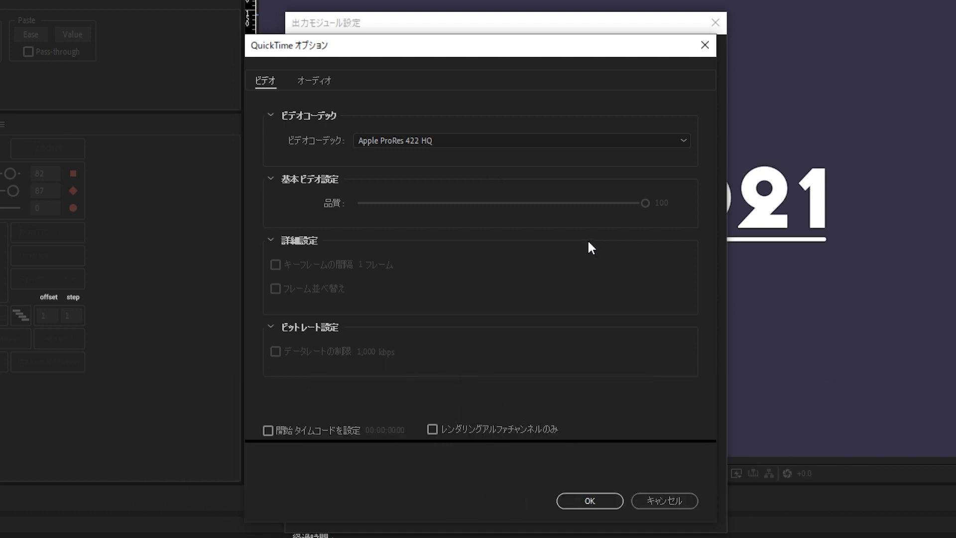
{"action": "left_click", "coordinate": [595, 501]}
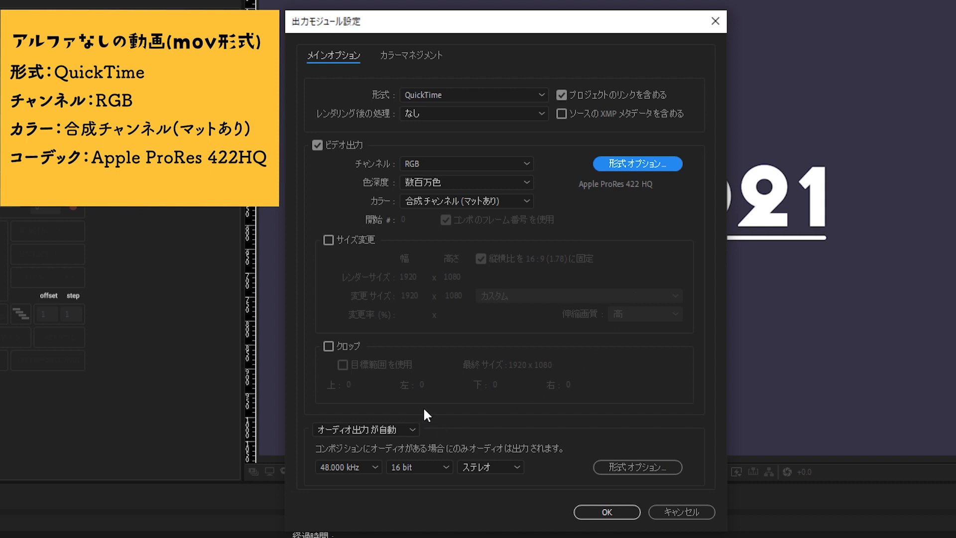
Check the audio output choices, keep オーディオ出力が自動 (automatic), and accept the output module settings.
{"action": "left_click", "coordinate": [403, 427]}
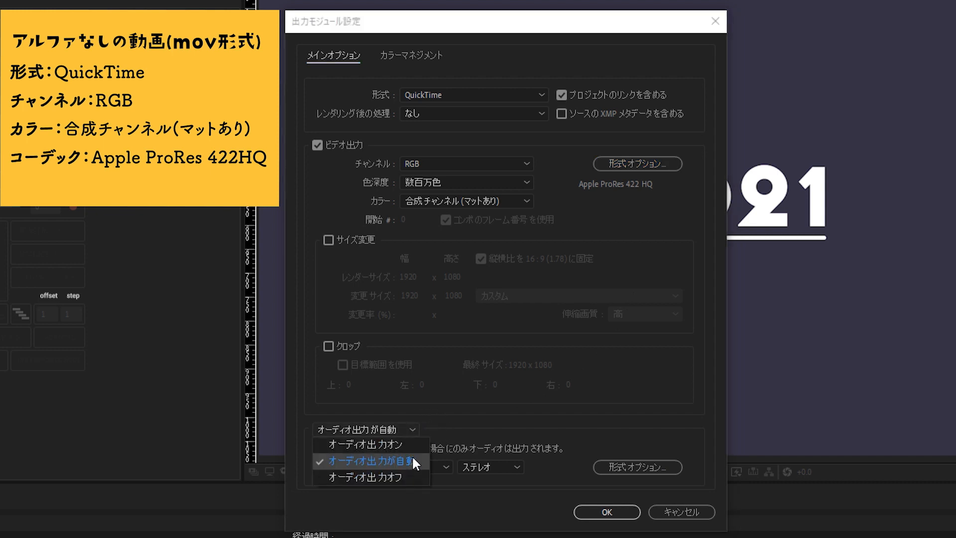
{"action": "left_click", "coordinate": [442, 414]}
{"action": "left_click", "coordinate": [608, 503]}
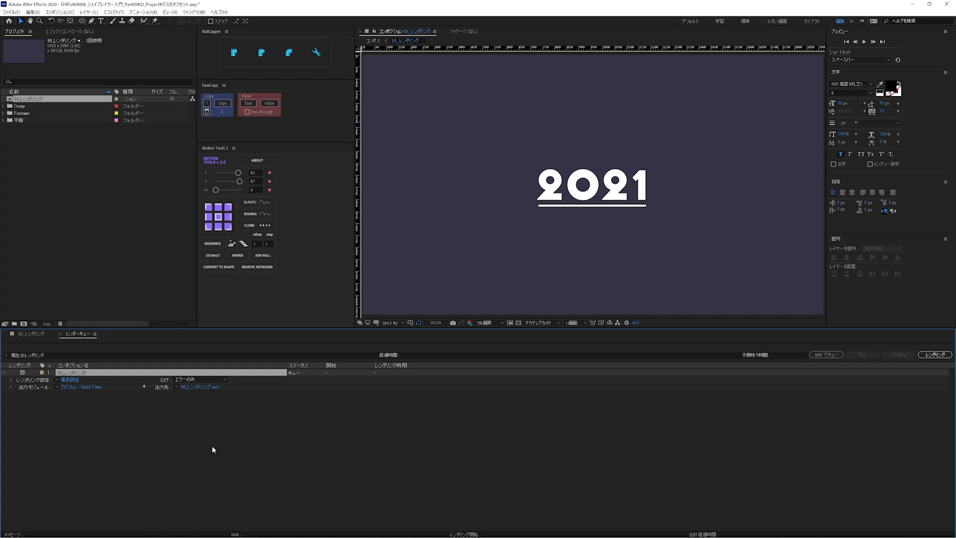
Save the current output module settings as a template named ProRes422HQ and apply it to the queued composition.
{"action": "left_click", "coordinate": [56, 387]}
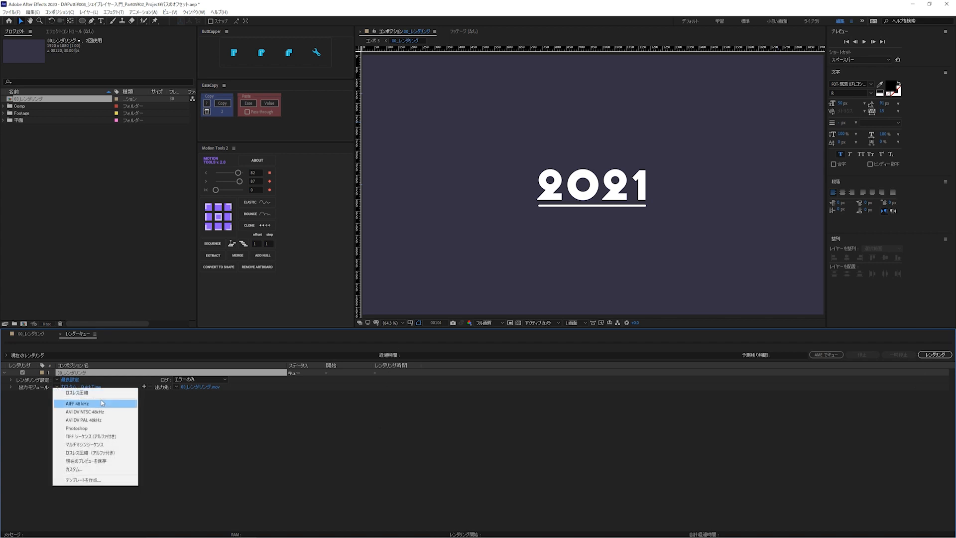
{"action": "left_click", "coordinate": [112, 480]}
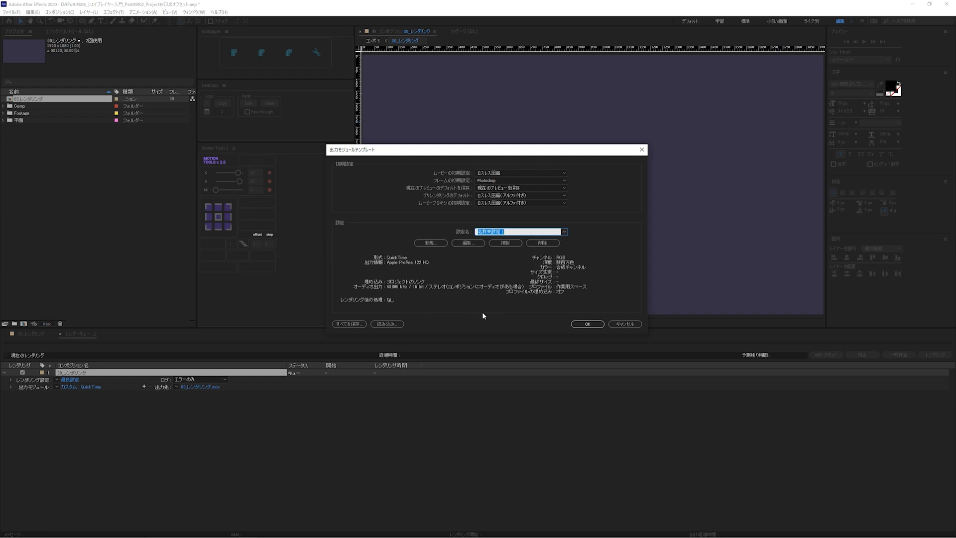
{"action": "type", "text": "ProRes422HQ"}
{"action": "left_click", "coordinate": [587, 324]}
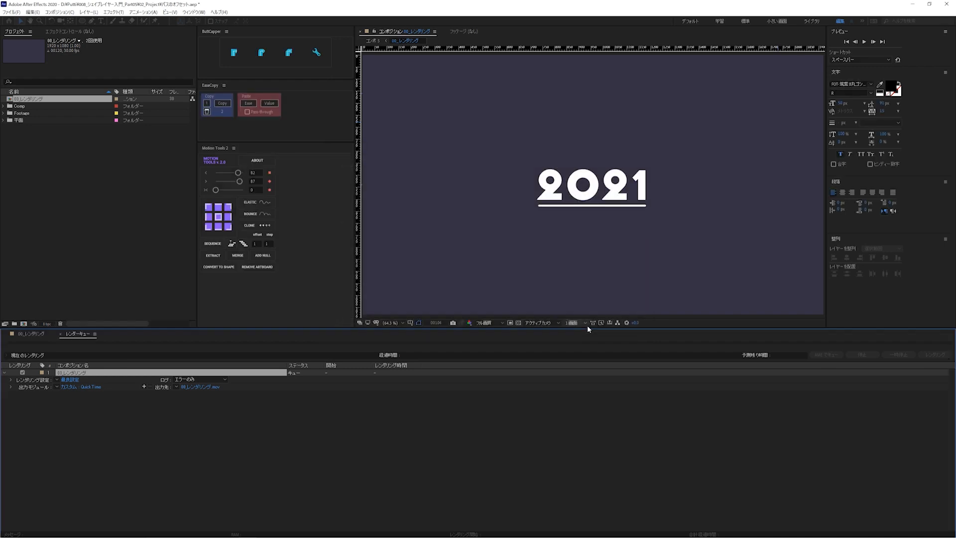
{"action": "left_click", "coordinate": [57, 387]}
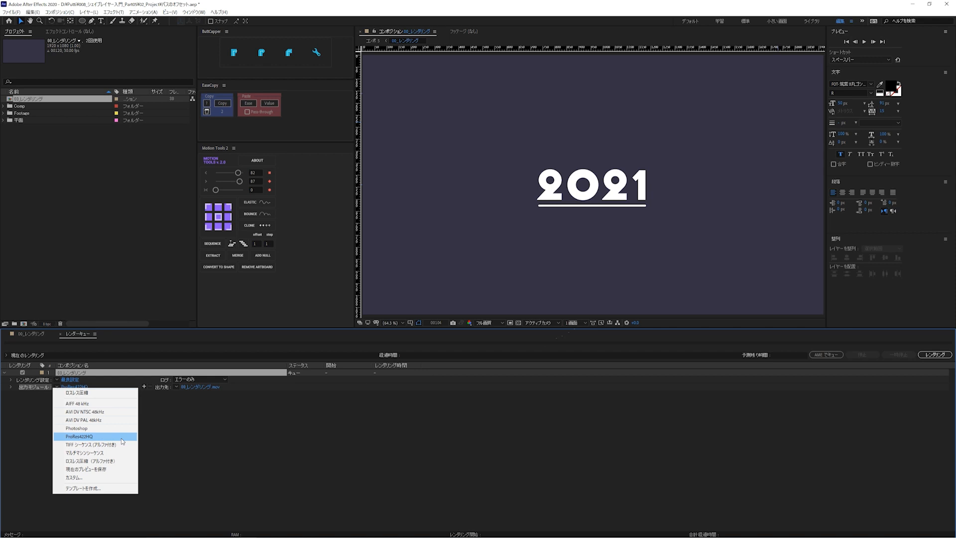
{"action": "left_click", "coordinate": [121, 437]}
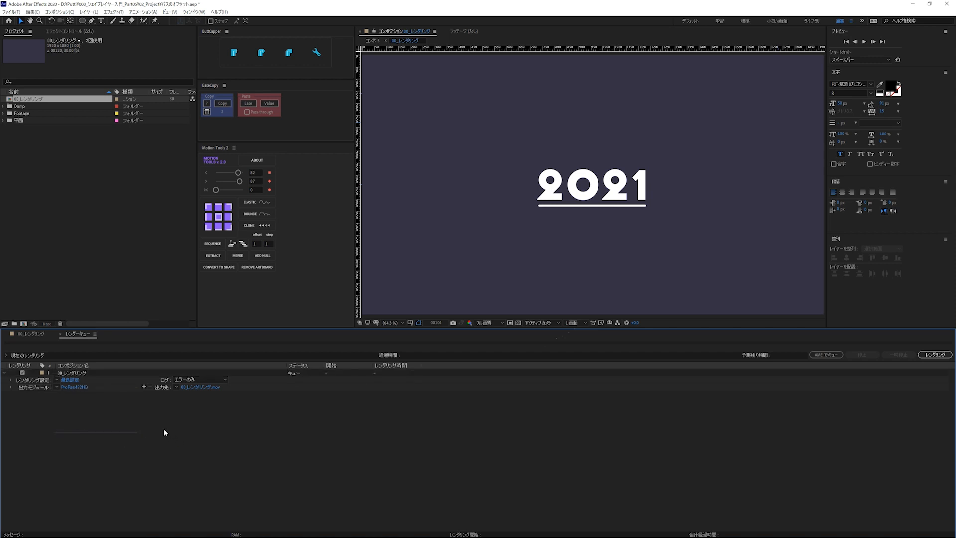
Create another output module template and set its QuickTime video codec to Apple ProRes 4444.
{"action": "left_click", "coordinate": [58, 387]}
{"action": "left_click", "coordinate": [88, 490]}
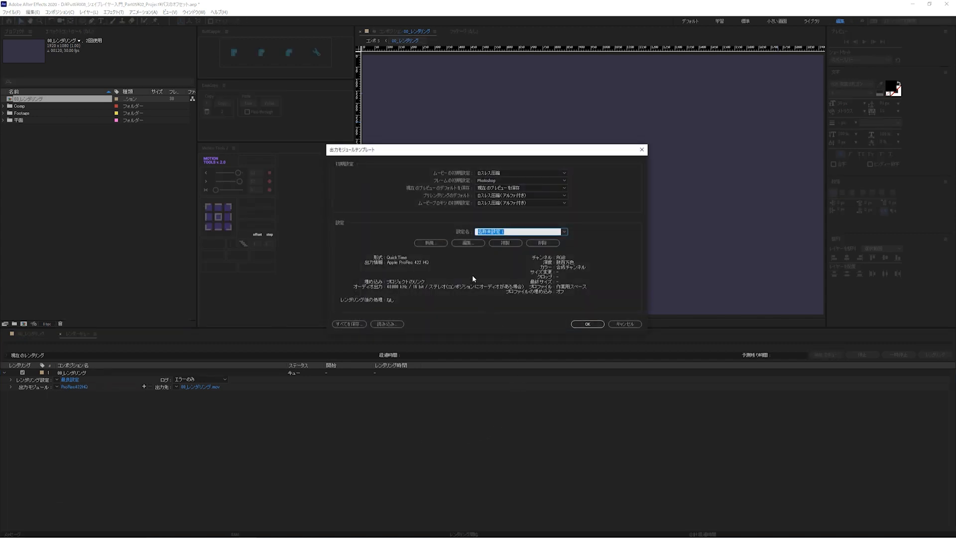
{"action": "left_click", "coordinate": [466, 243]}
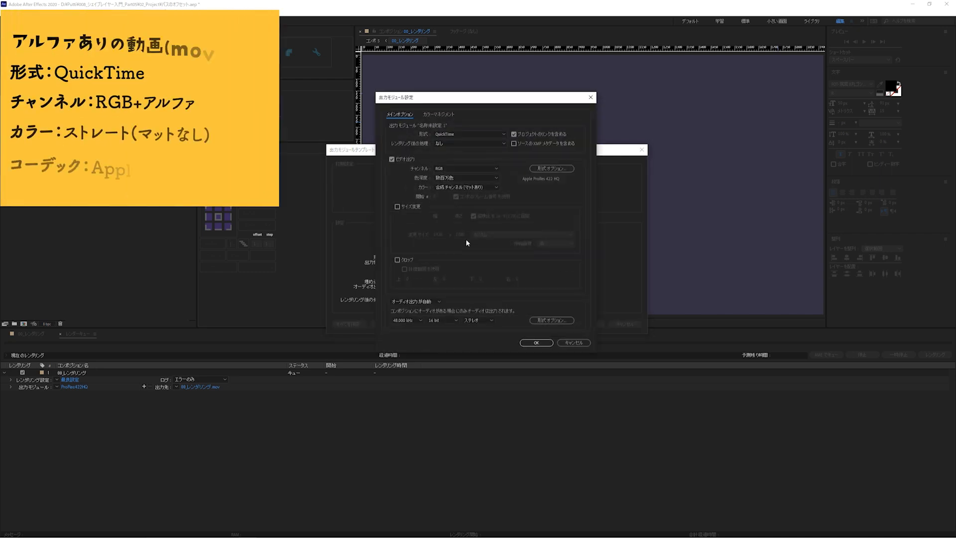
{"action": "left_click_drag", "start_coordinate": [495, 101], "coordinate": [498, 115]}
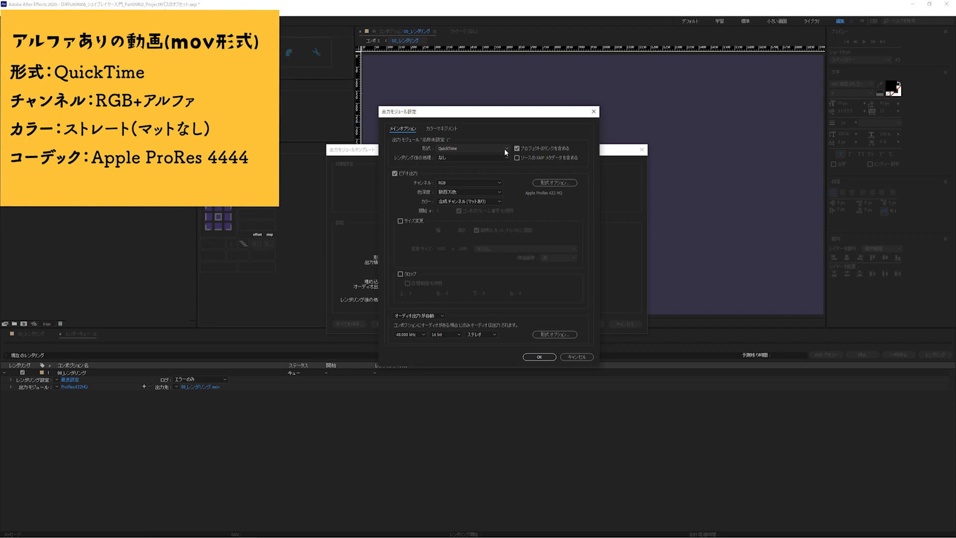
{"action": "left_click", "coordinate": [553, 184]}
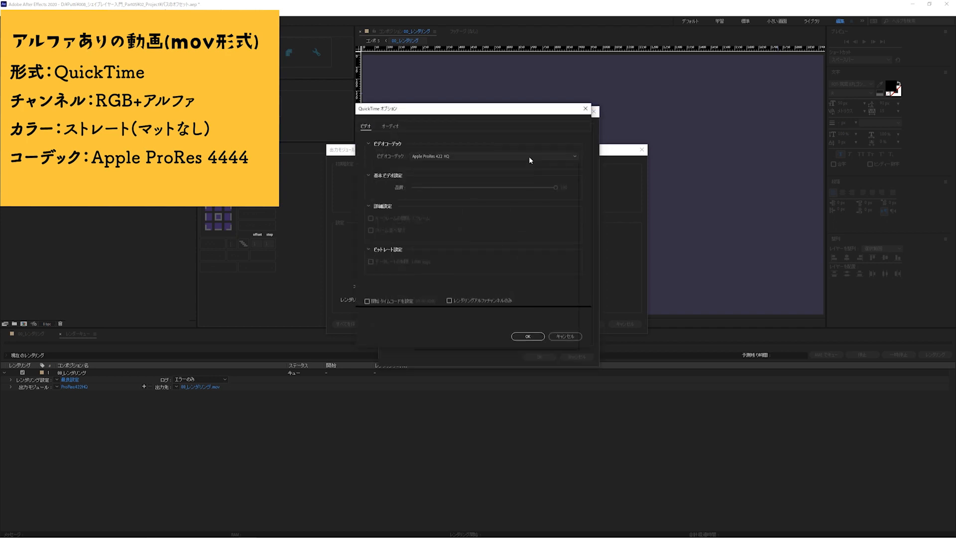
{"action": "left_click", "coordinate": [528, 157]}
{"action": "left_click", "coordinate": [484, 197]}
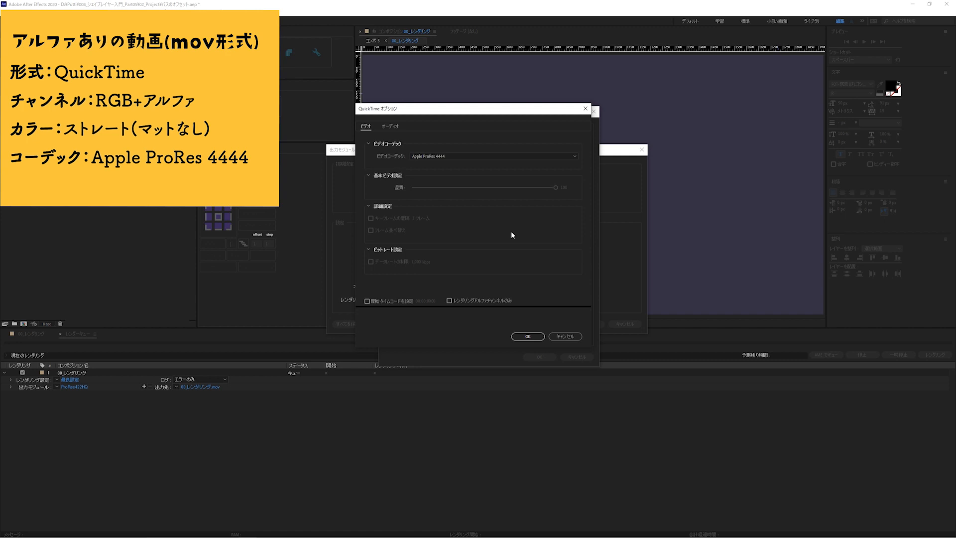
{"action": "left_click", "coordinate": [528, 336]}
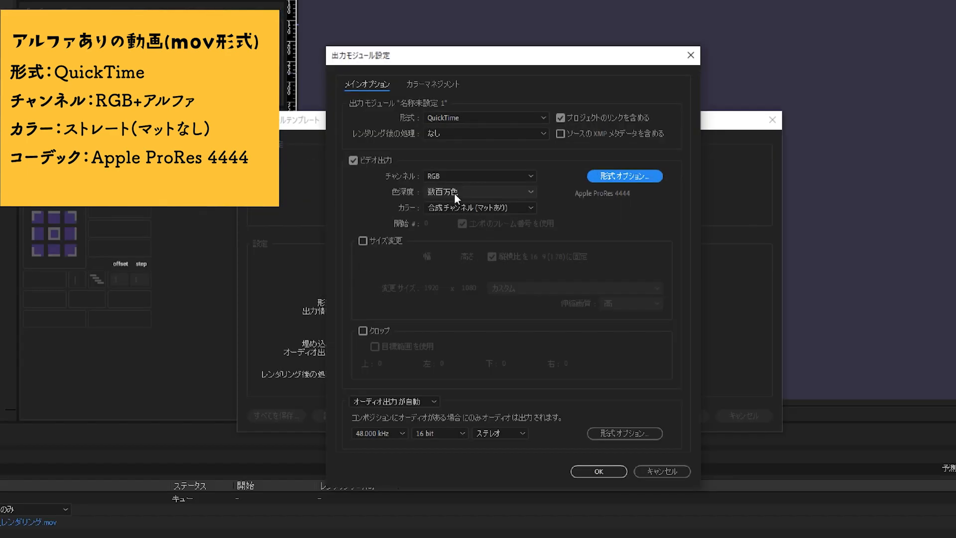
Set the template's channels to RGB + アルファ and color to ストレート (マットなし), and save it as Prores444 RGB+A.
{"action": "left_click", "coordinate": [532, 174]}
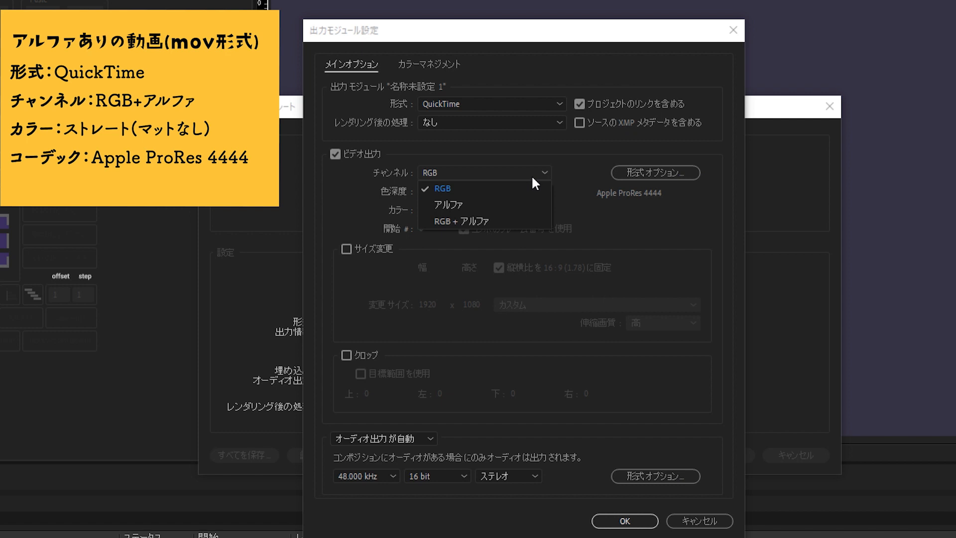
{"action": "left_click", "coordinate": [524, 228]}
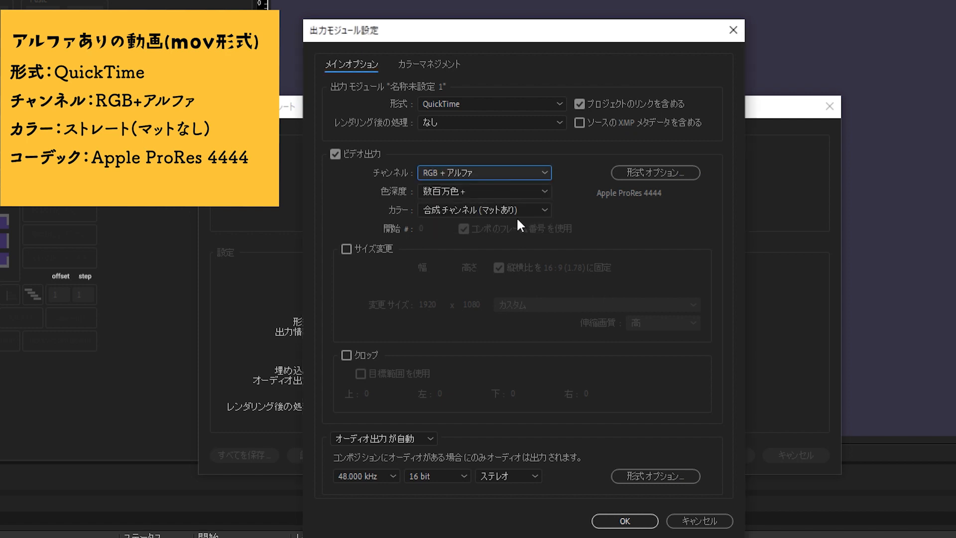
{"action": "left_click", "coordinate": [532, 210]}
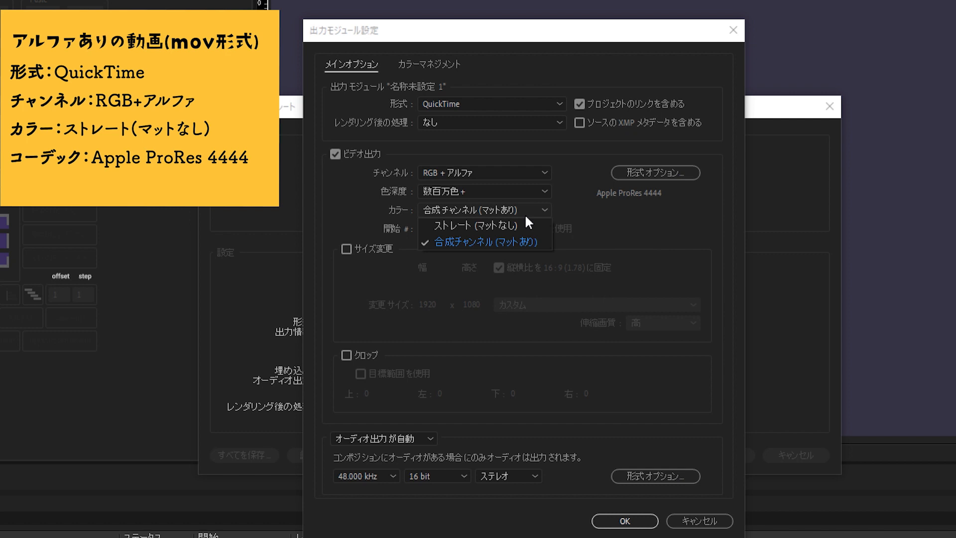
{"action": "left_click", "coordinate": [498, 226]}
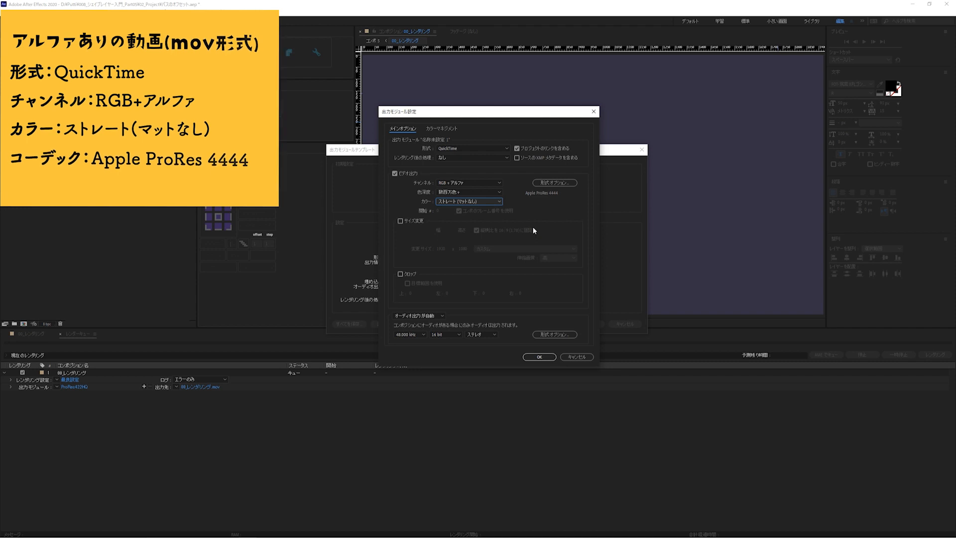
{"action": "left_click", "coordinate": [538, 357]}
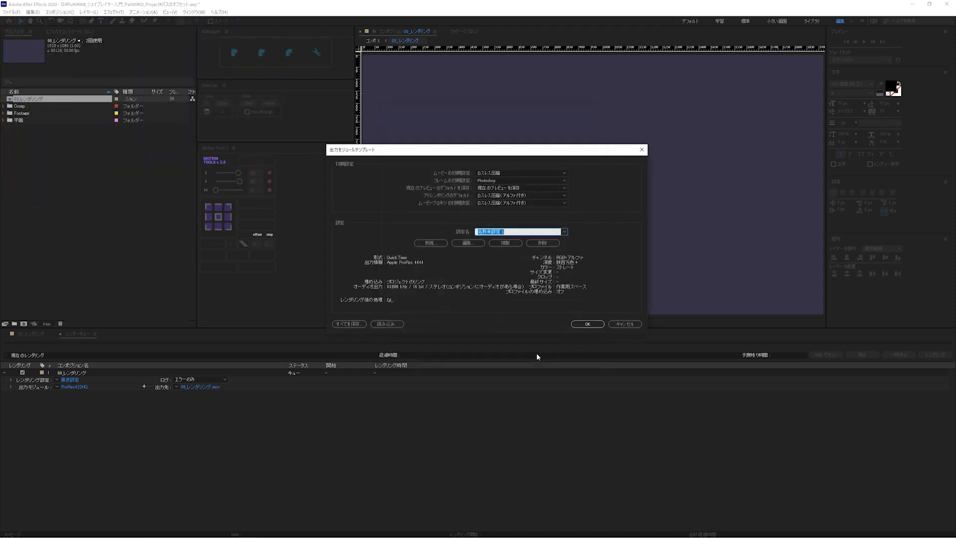
{"action": "type", "text": "Prores444 RGB+A"}
{"action": "left_click", "coordinate": [585, 324]}
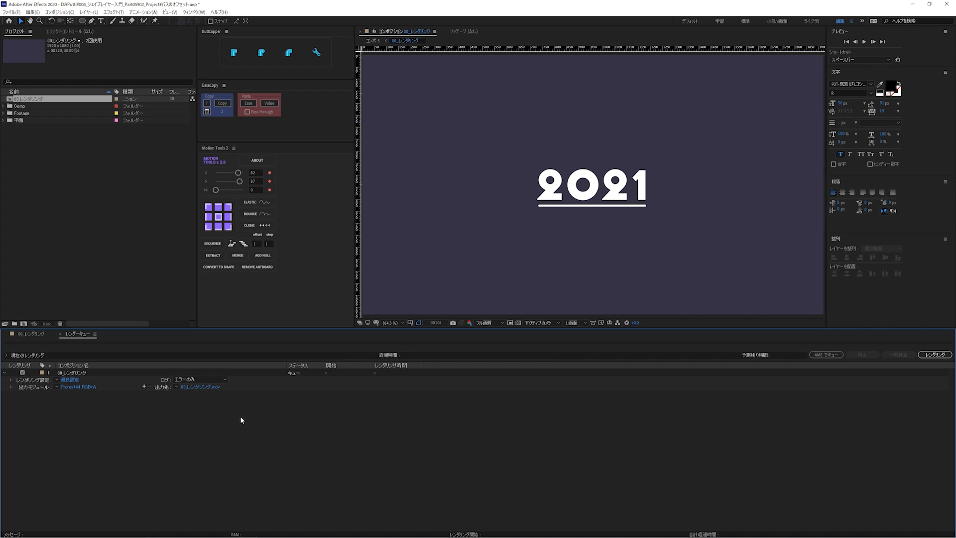
Create another output module template and set its format to PNG シーケンス.
{"action": "left_click", "coordinate": [56, 387]}
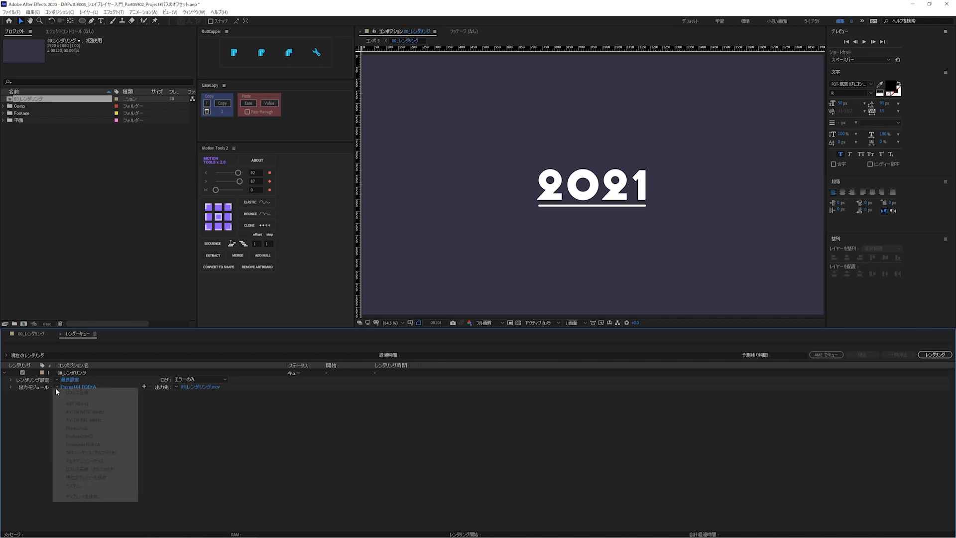
{"action": "left_click", "coordinate": [85, 495]}
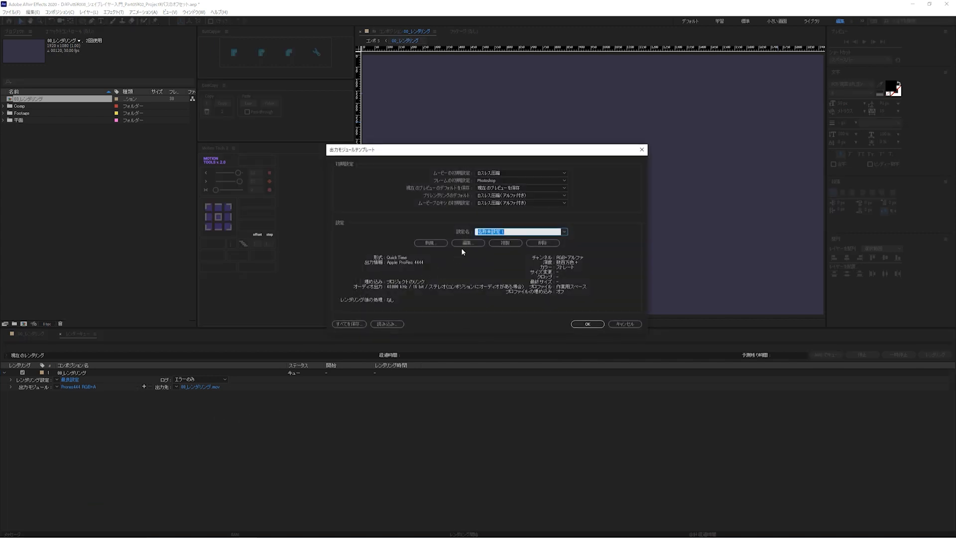
{"action": "left_click", "coordinate": [462, 245]}
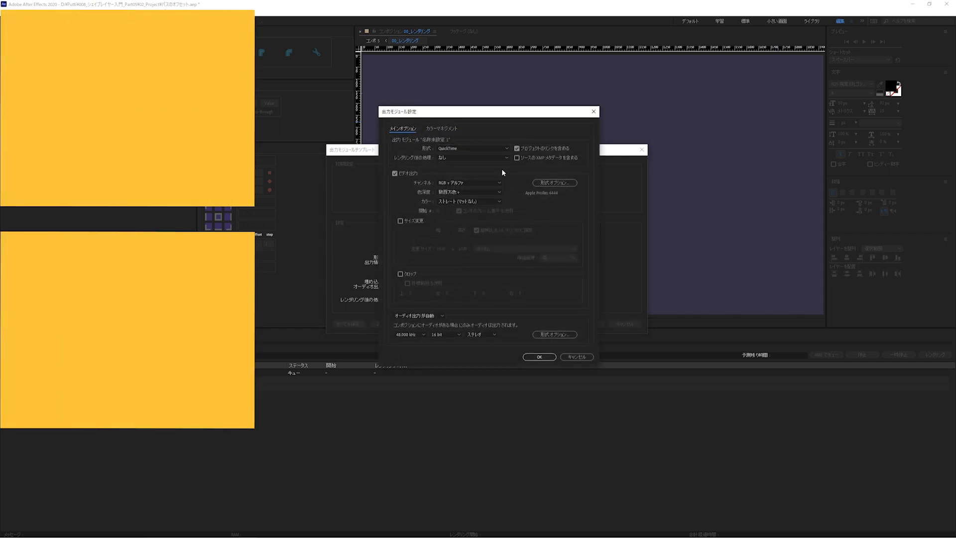
{"action": "left_click", "coordinate": [506, 149]}
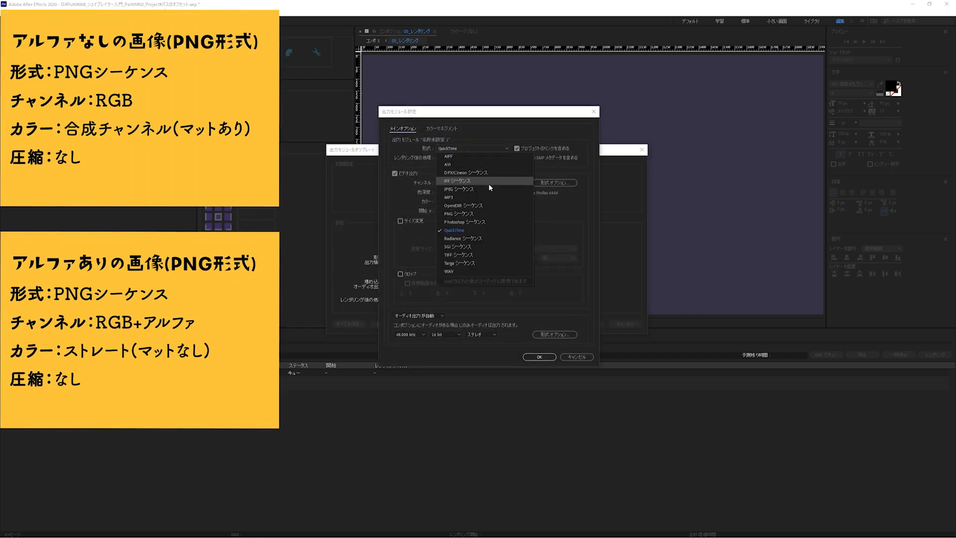
{"action": "left_click", "coordinate": [487, 211]}
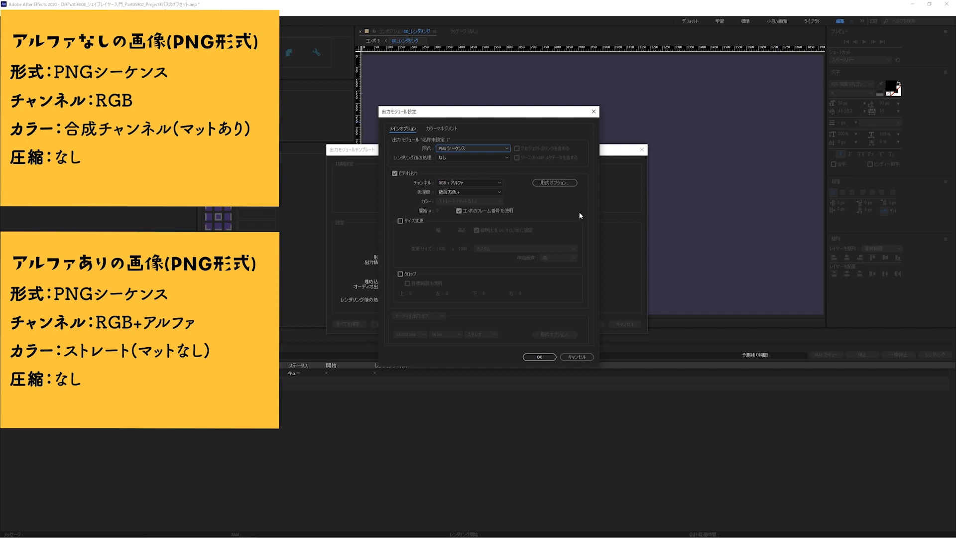
Set the PNG template's channels to RGB + アルファ and save it as PNG RGB+A for the queued composition.
{"action": "left_click", "coordinate": [498, 183]}
{"action": "left_click", "coordinate": [482, 189]}
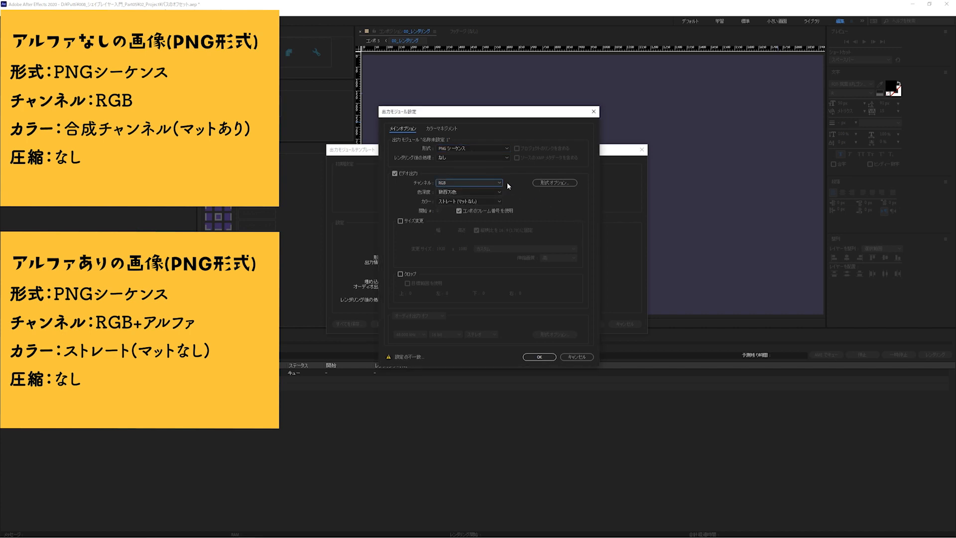
{"action": "left_click", "coordinate": [495, 183]}
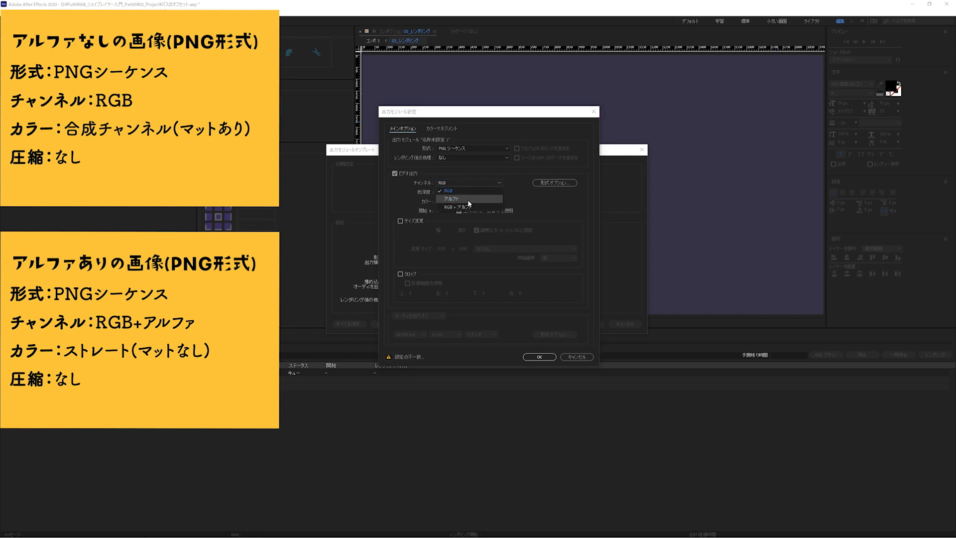
{"action": "left_click", "coordinate": [471, 201]}
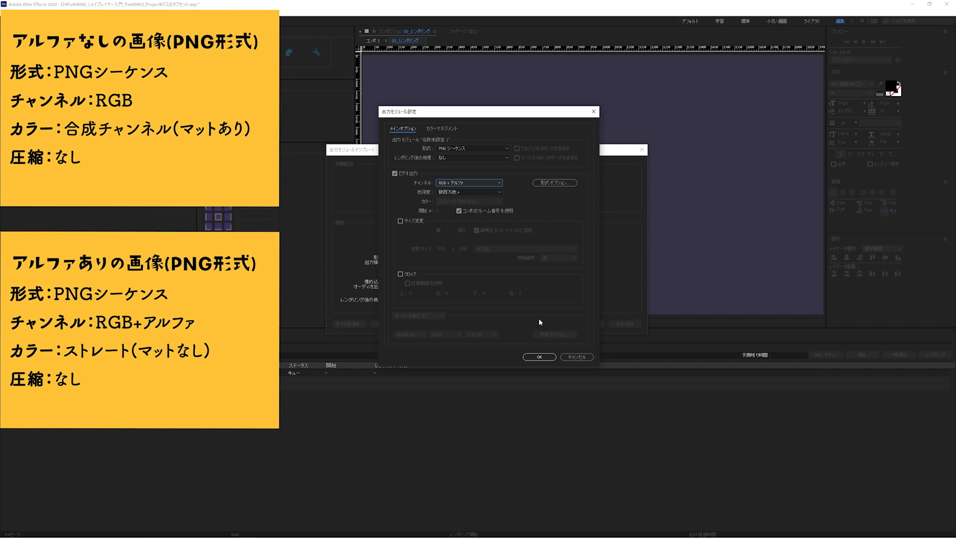
{"action": "left_click", "coordinate": [543, 356]}
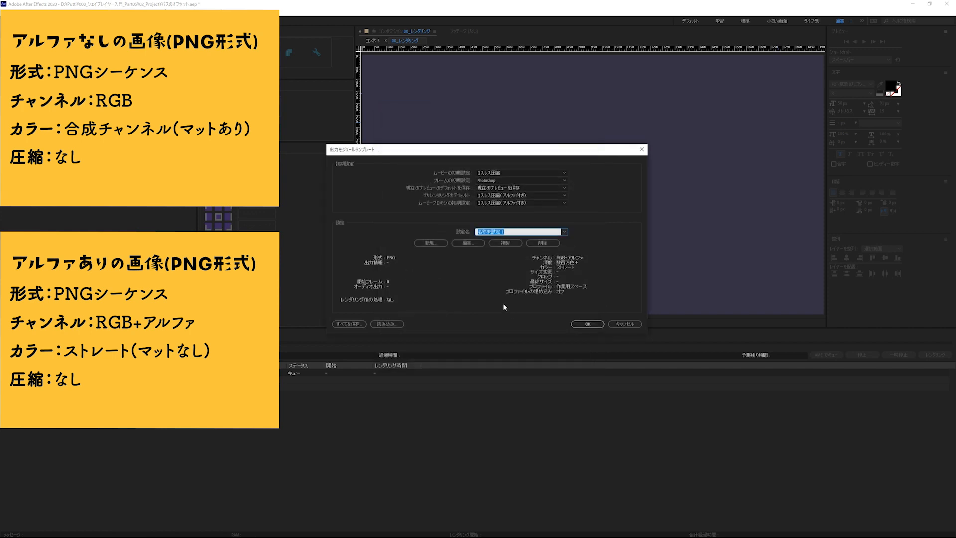
{"action": "type", "text": "PNG RGB+A"}
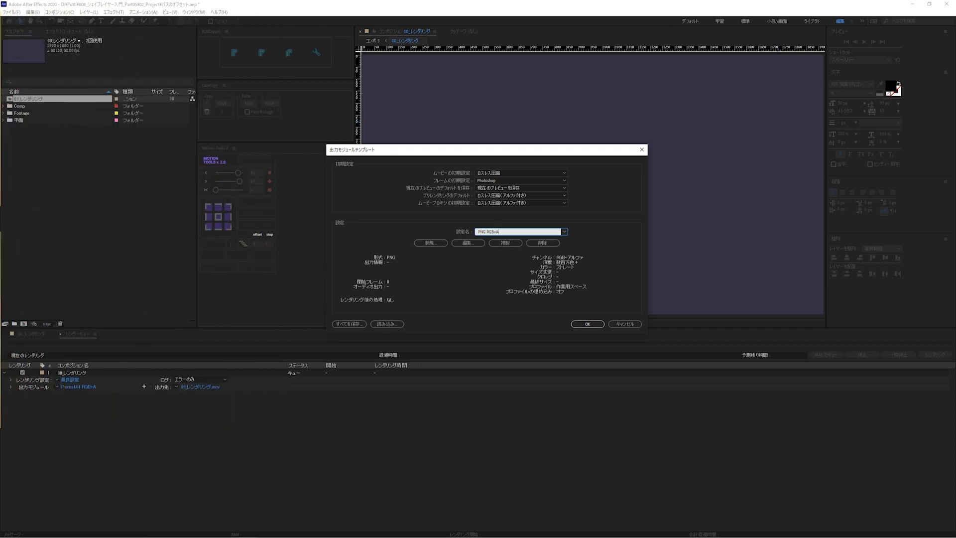
{"action": "key", "text": "Return"}
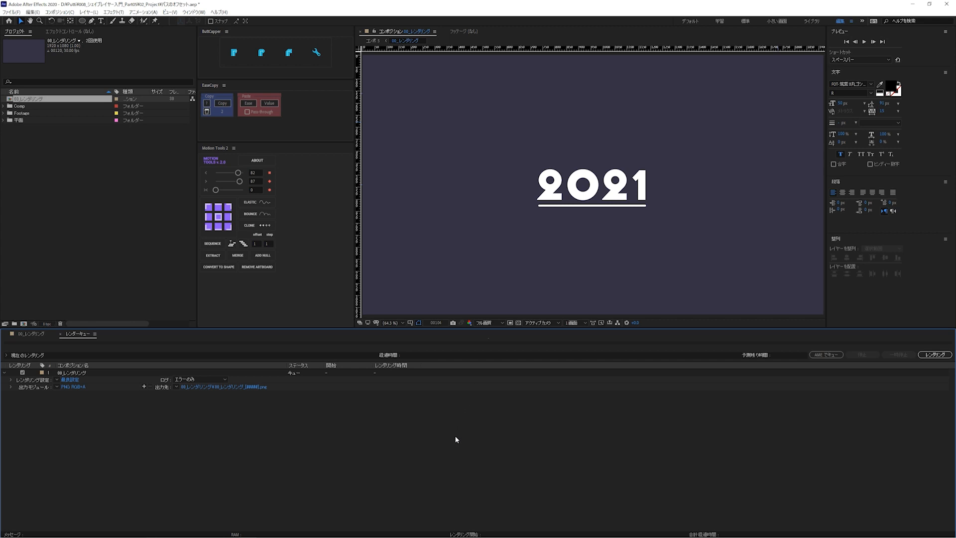
Return to the 00_レンダリング timeline and send the 00_レンダリング composition to the Adobe Media Encoder queue.
{"action": "left_click", "coordinate": [26, 332]}
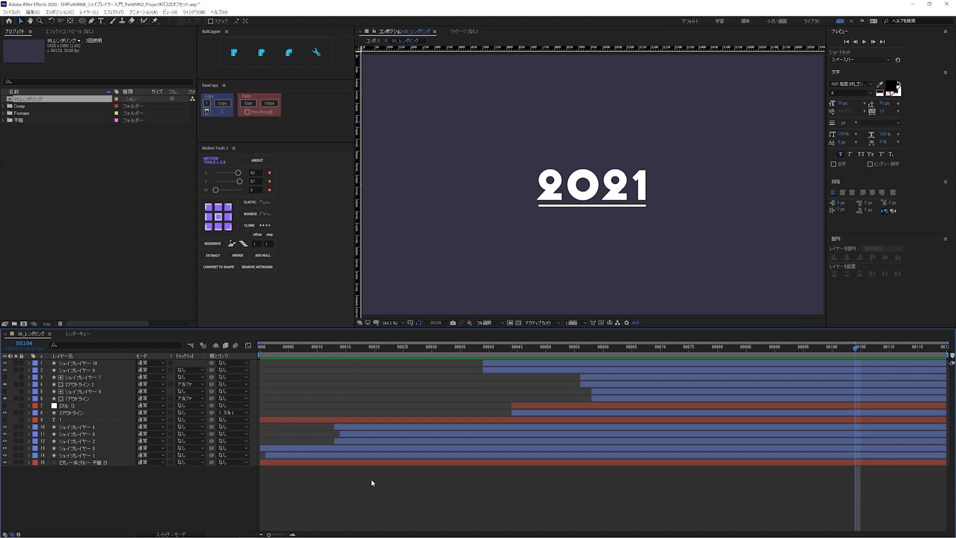
{"action": "left_click", "coordinate": [160, 240]}
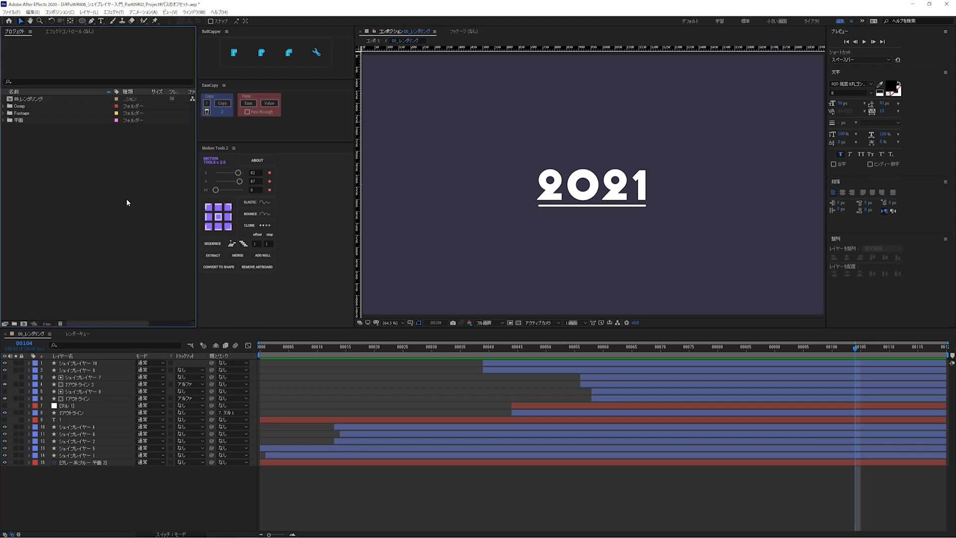
{"action": "left_click", "coordinate": [39, 100]}
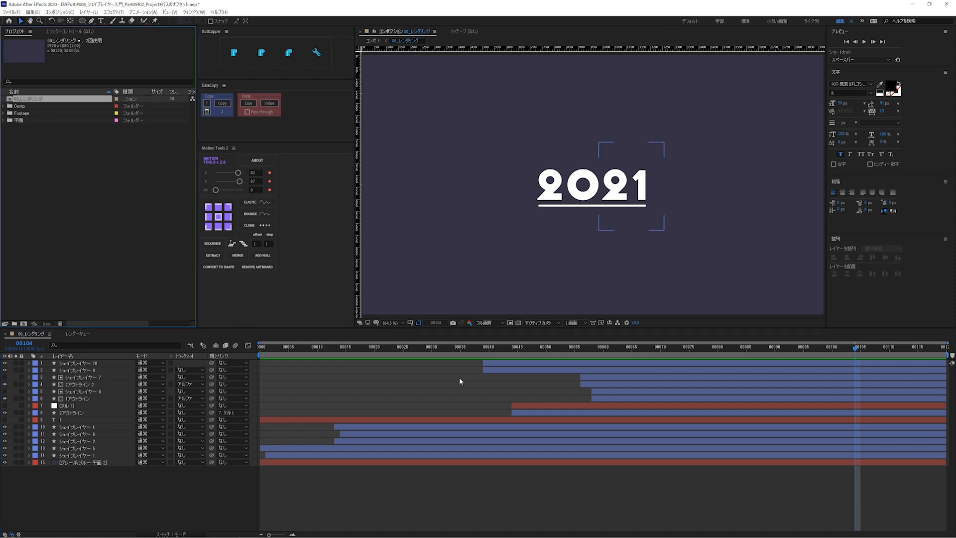
{"action": "left_click", "coordinate": [11, 13]}
{"action": "mouse_move", "coordinate": [36, 135]}
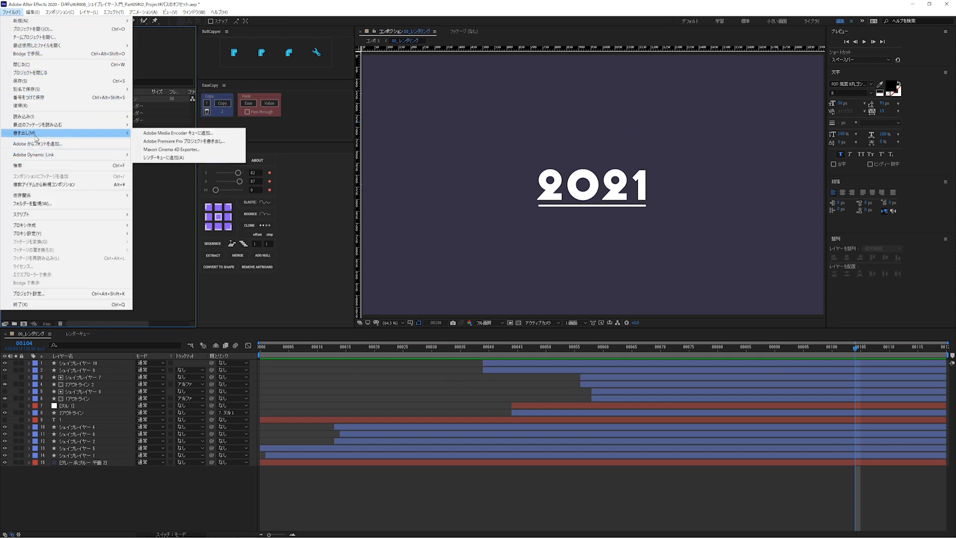
{"action": "left_click", "coordinate": [219, 133]}
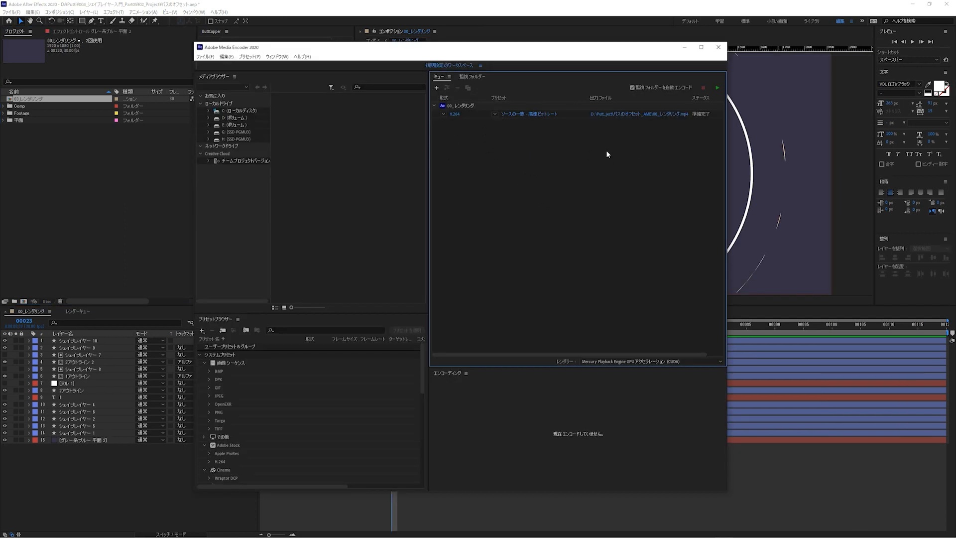
Open the queued item's export settings, preview the frame at 00:00:00:17, and choose H.264 with the YouTube 1080p フル HD preset.
{"action": "left_click", "coordinate": [456, 116]}
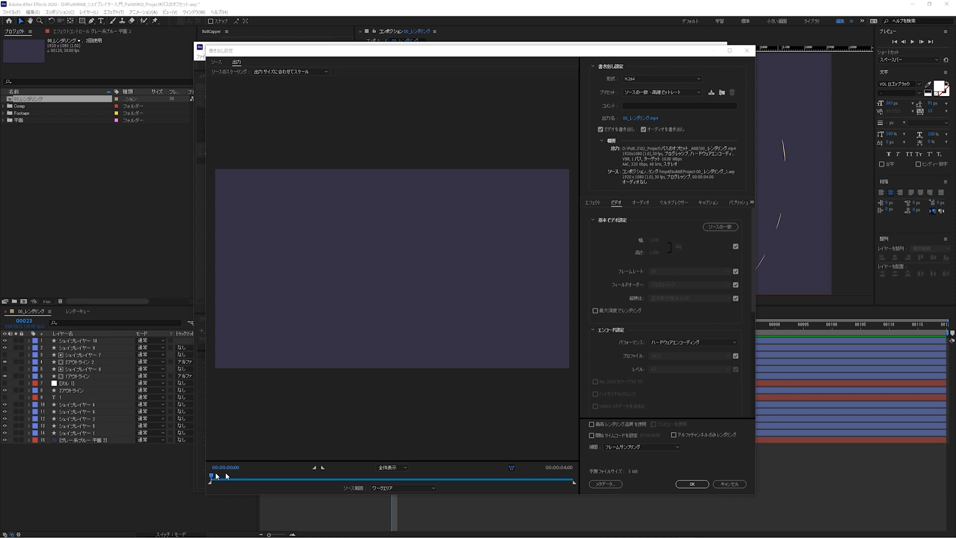
{"action": "left_click_drag", "start_coordinate": [213, 478], "coordinate": [262, 479]}
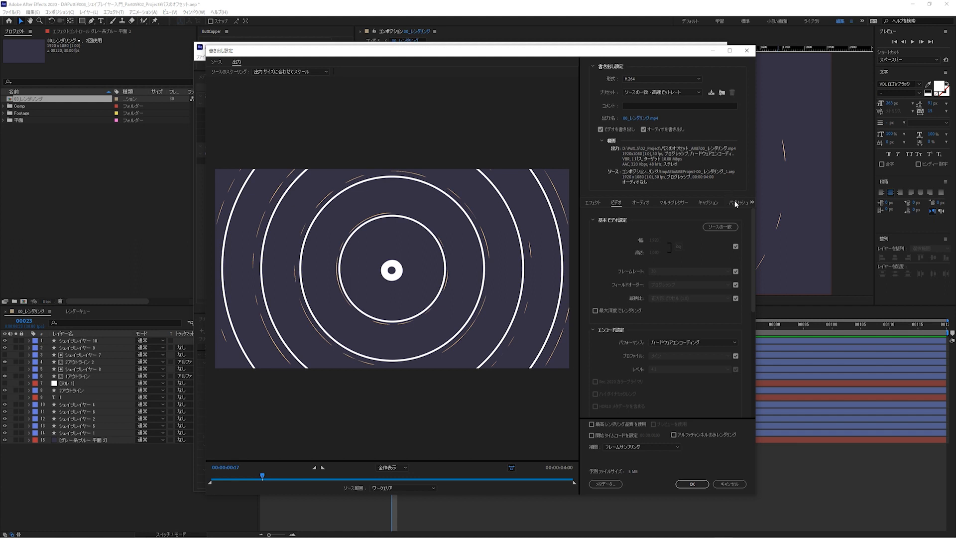
{"action": "left_click", "coordinate": [698, 93]}
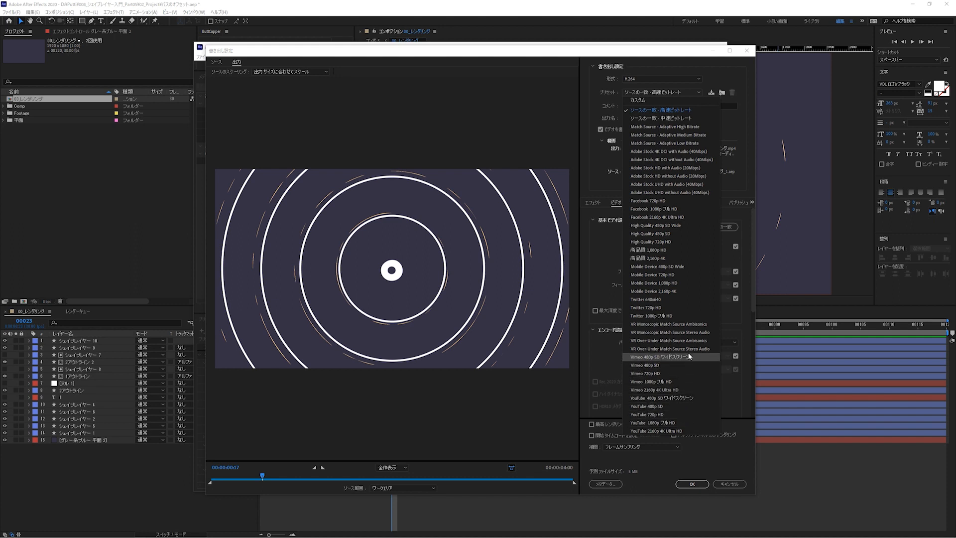
{"action": "left_click", "coordinate": [668, 422]}
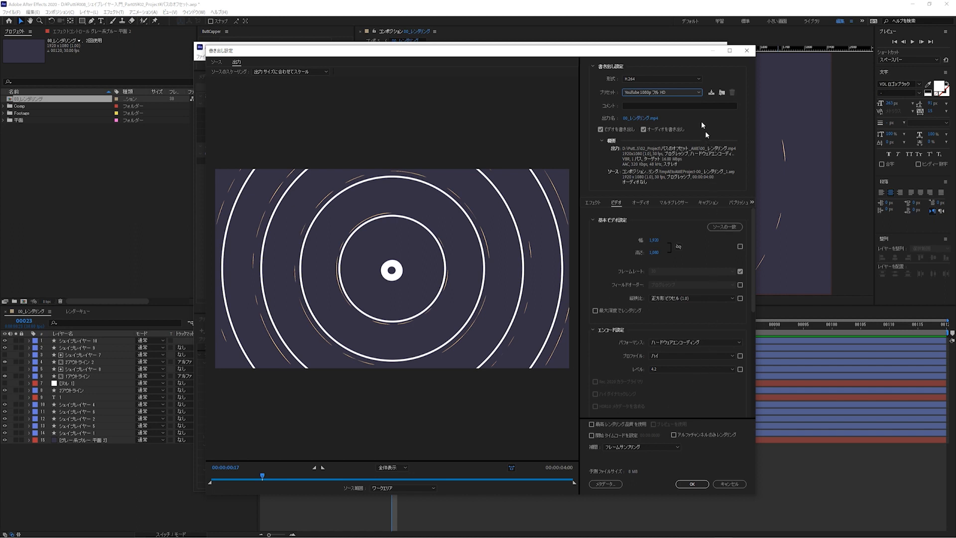
{"action": "left_click", "coordinate": [662, 78]}
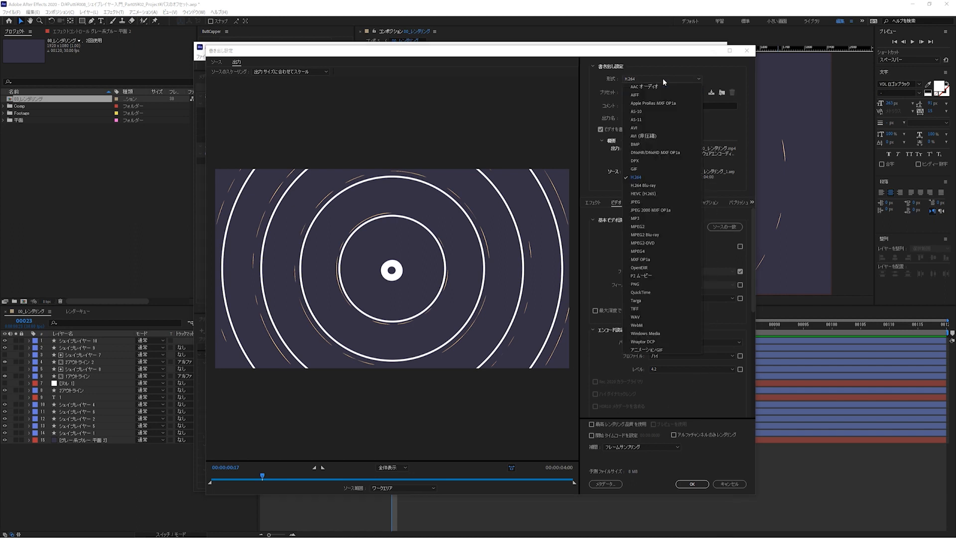
{"action": "left_click", "coordinate": [691, 177]}
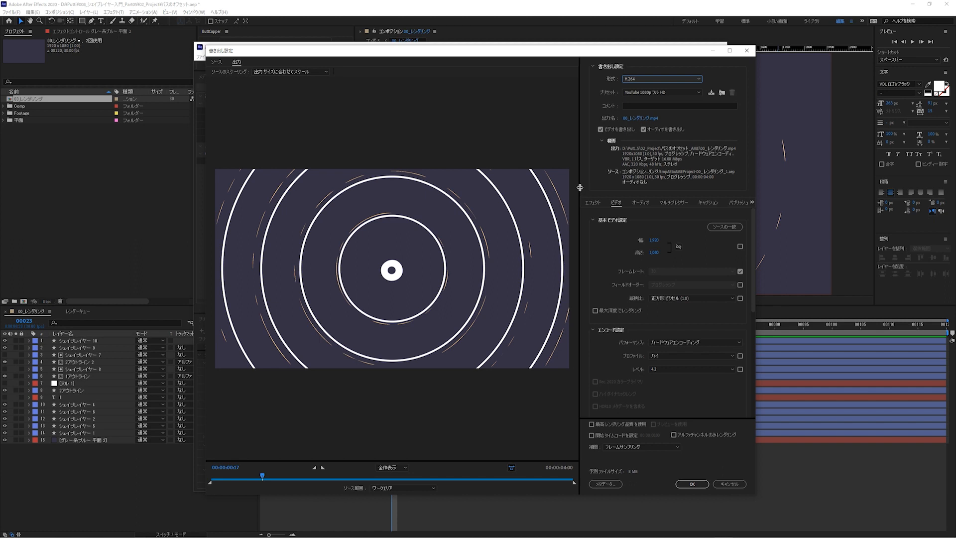
{"action": "left_click_drag", "start_coordinate": [578, 187], "coordinate": [568, 187]}
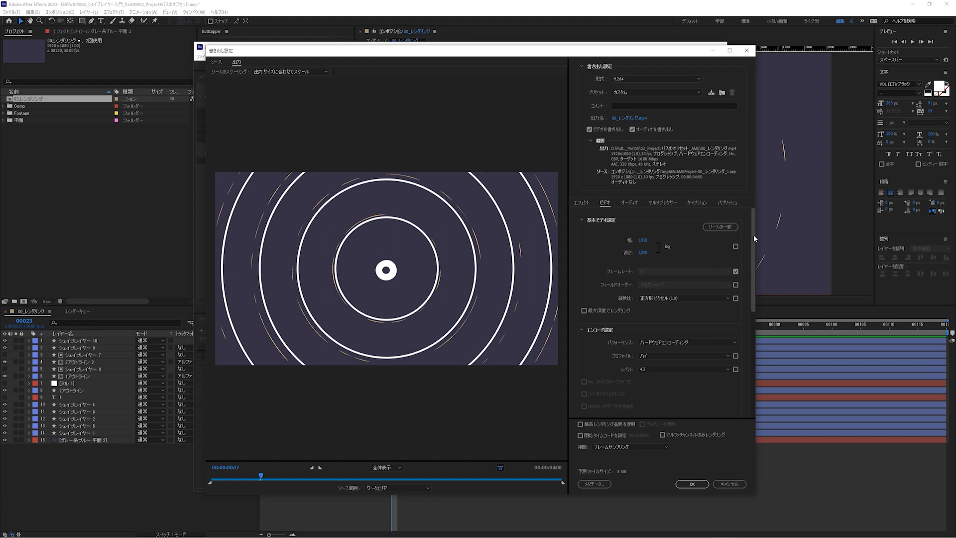
Compare the bitrate encoding modes, set ビットレートエンコーディング to VBR, 2 パス, and accept the export settings.
{"action": "left_click_drag", "start_coordinate": [753, 237], "coordinate": [746, 367]}
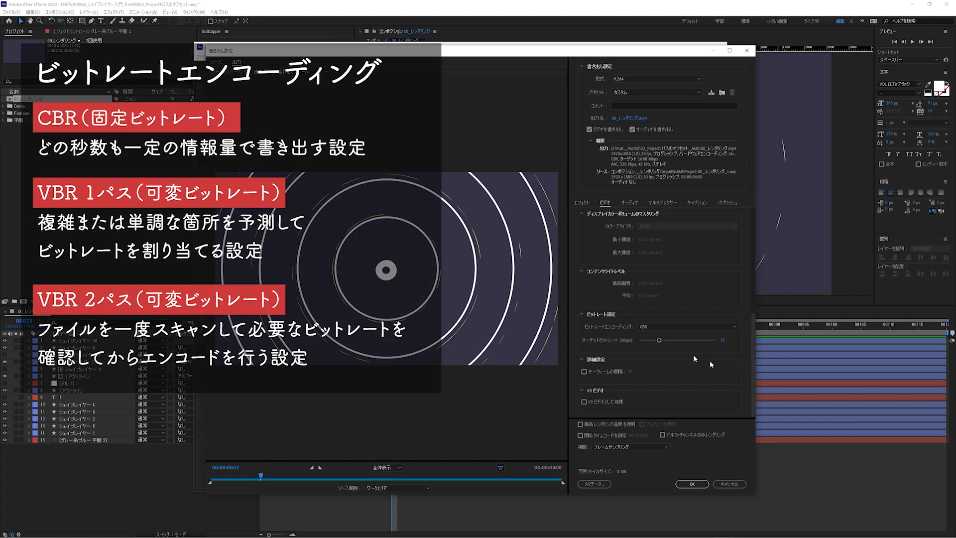
{"action": "left_click", "coordinate": [646, 326]}
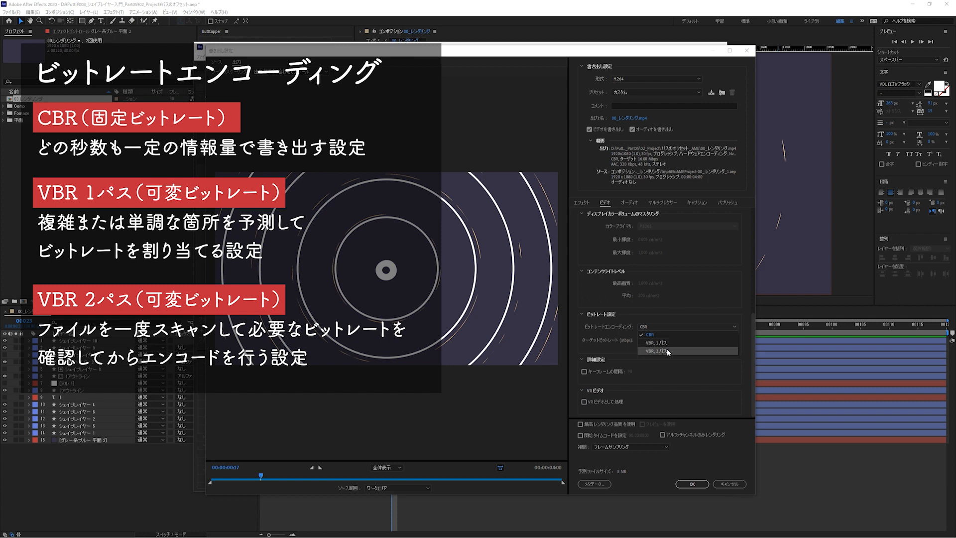
{"action": "left_click", "coordinate": [717, 333]}
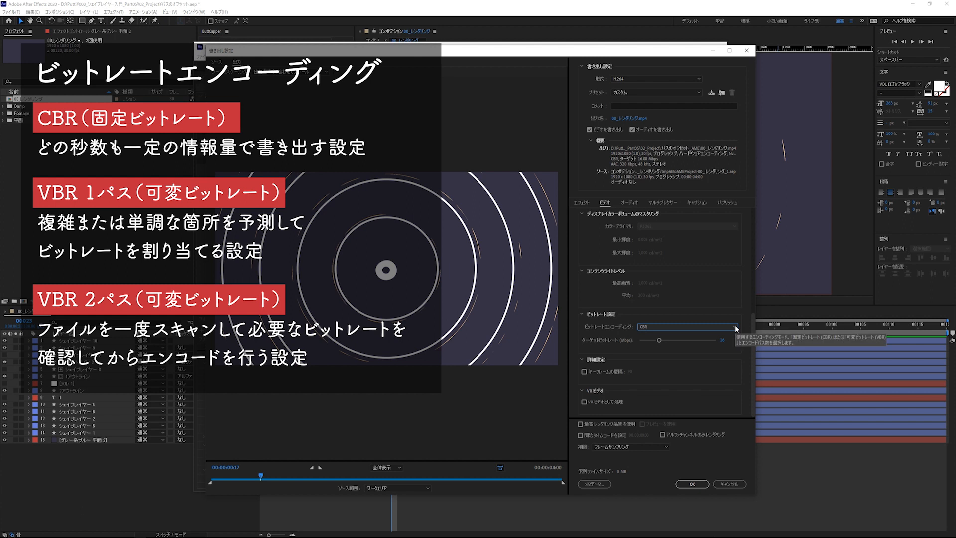
{"action": "left_click", "coordinate": [735, 327]}
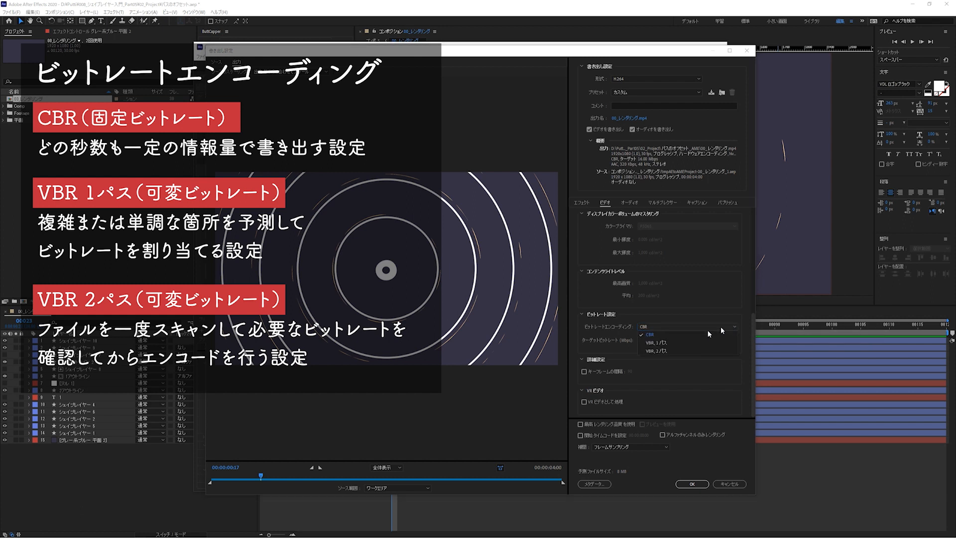
{"action": "left_click", "coordinate": [680, 344]}
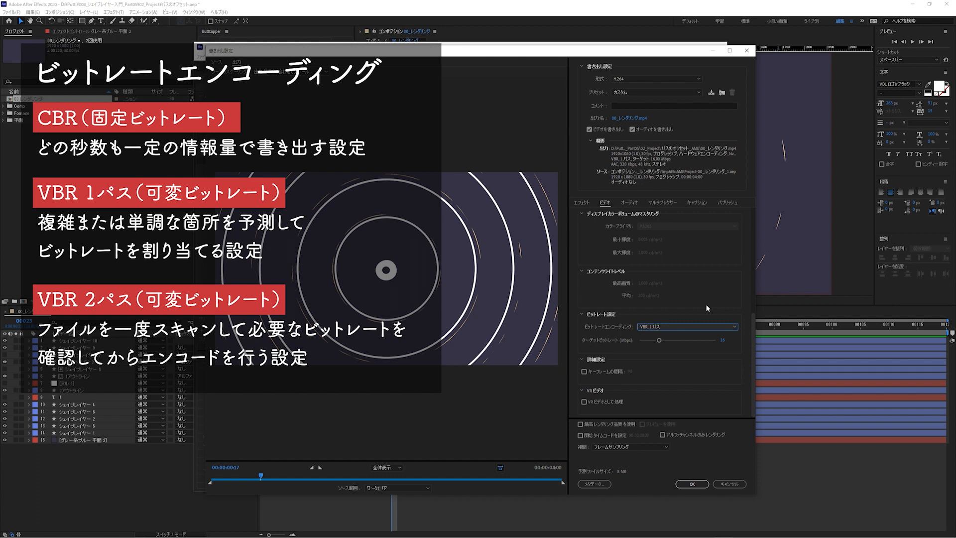
{"action": "left_click", "coordinate": [721, 328]}
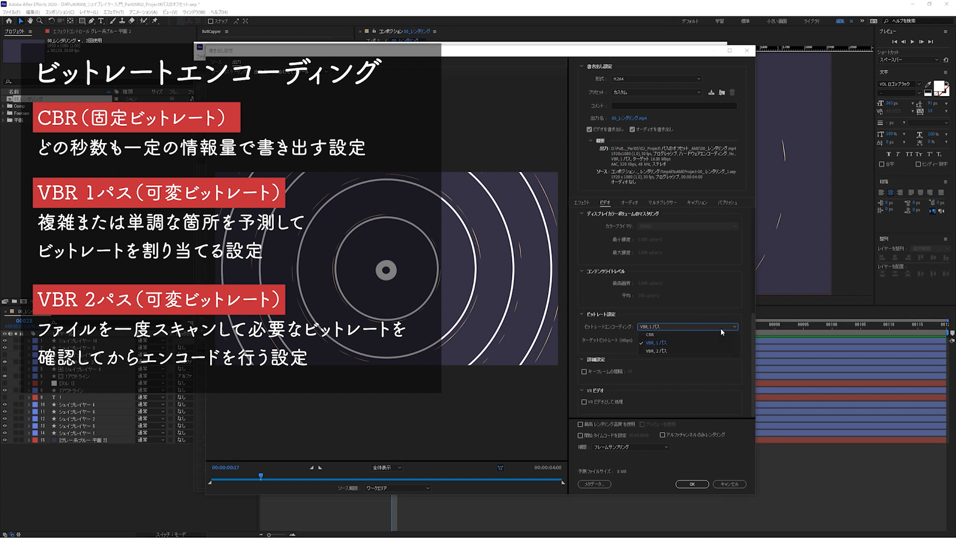
{"action": "left_click", "coordinate": [699, 348]}
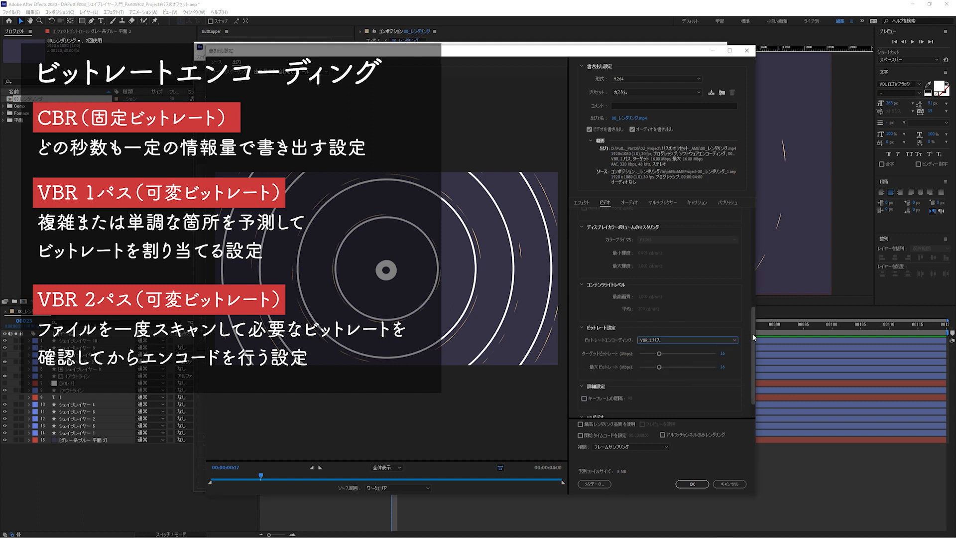
{"action": "left_click_drag", "start_coordinate": [750, 337], "coordinate": [752, 353]}
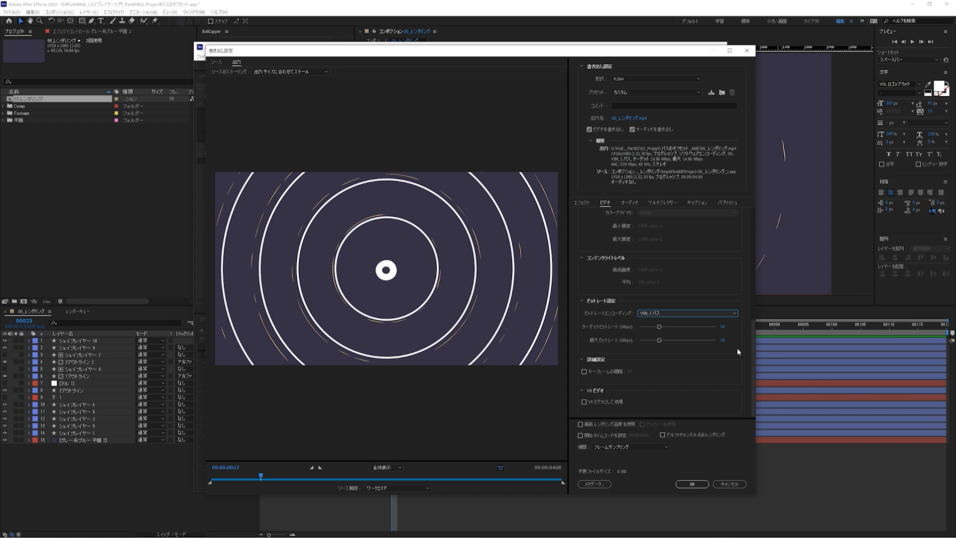
{"action": "left_click", "coordinate": [699, 483]}
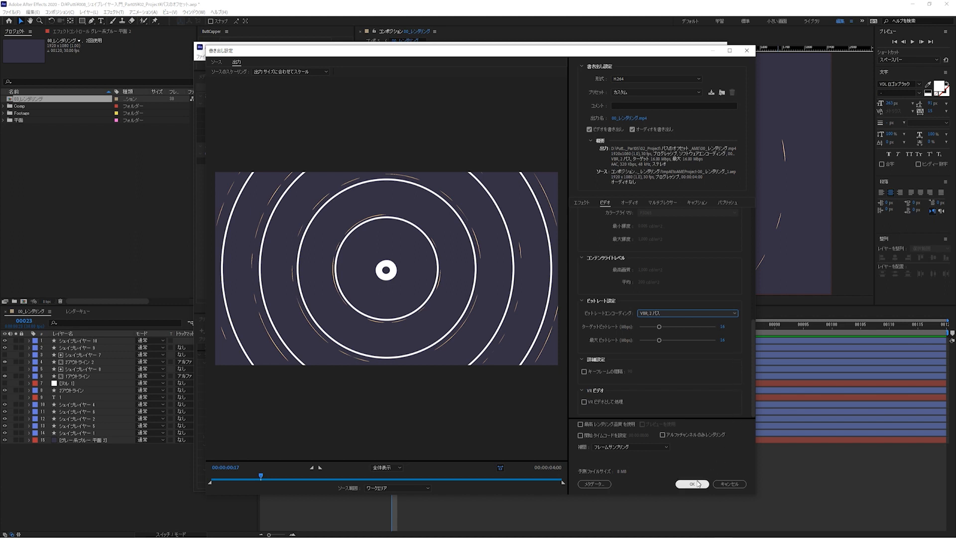